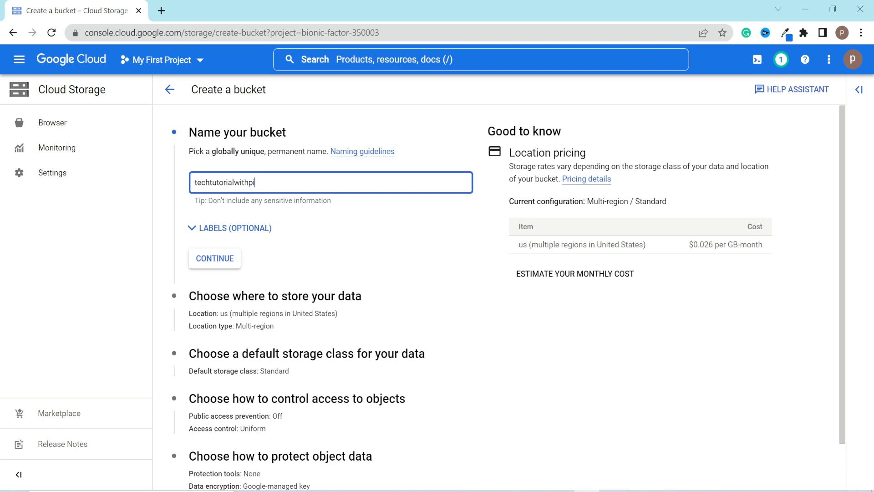
- Name the bucket techtutorialwithpiyush-101 and set its location to the single region northamerica-northeast2 (Toronto)
text(-101)
click(211, 260)
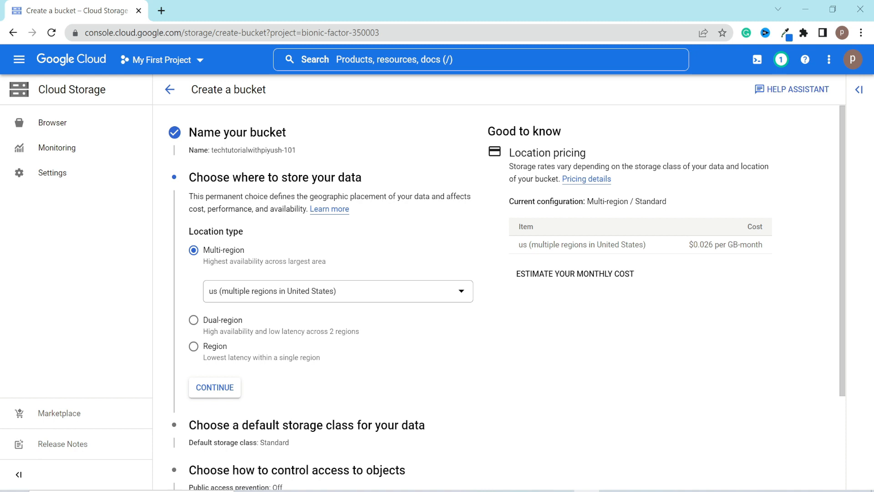
drag(518, 245, 657, 249)
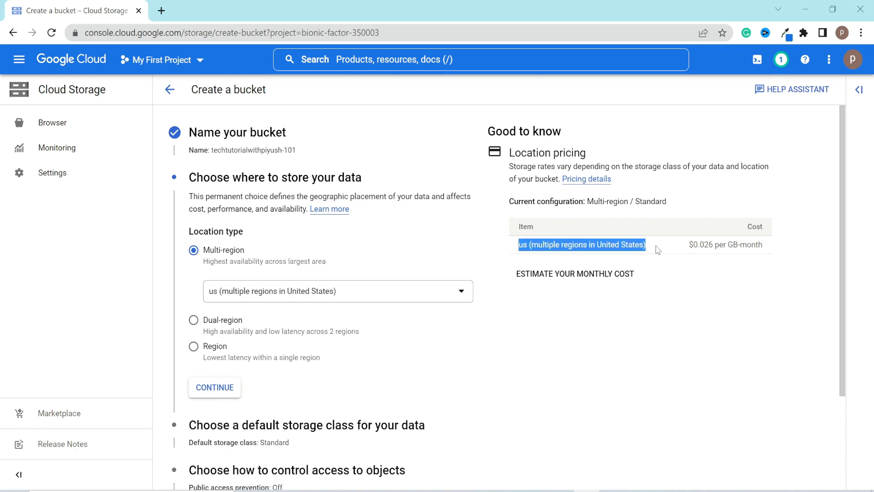
click(194, 348)
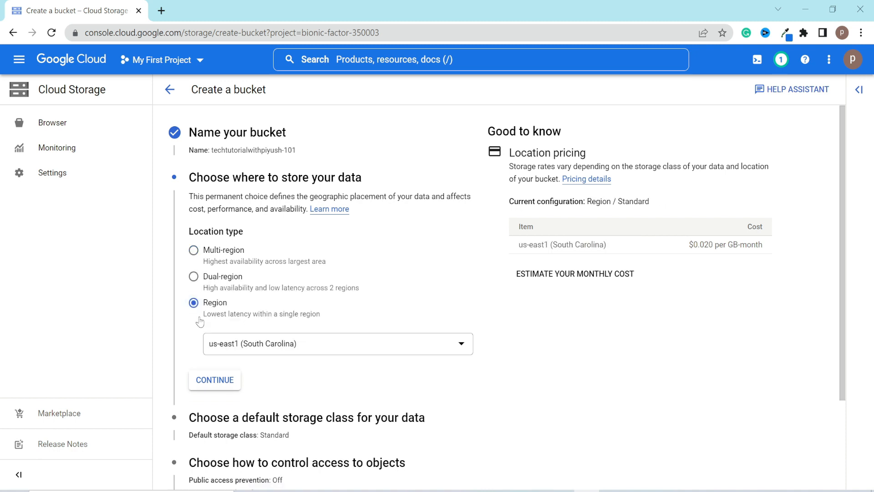
click(285, 349)
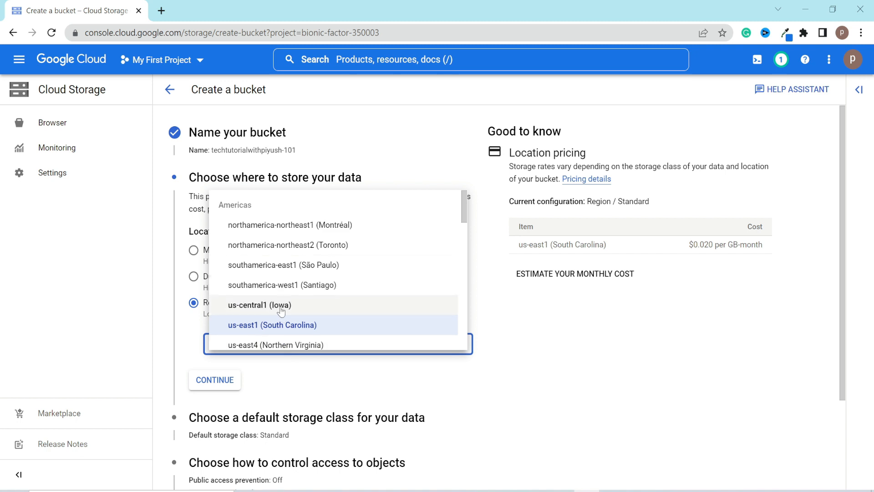
click(305, 253)
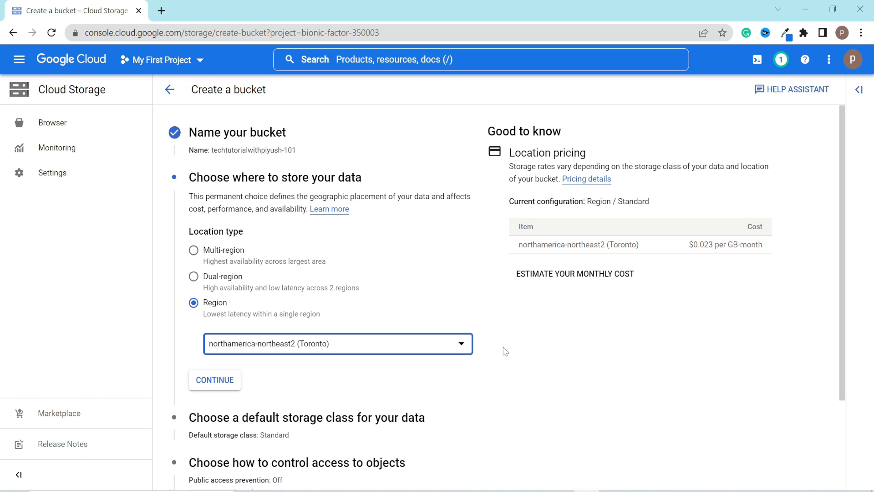
scroll(503, 351, down, 1)
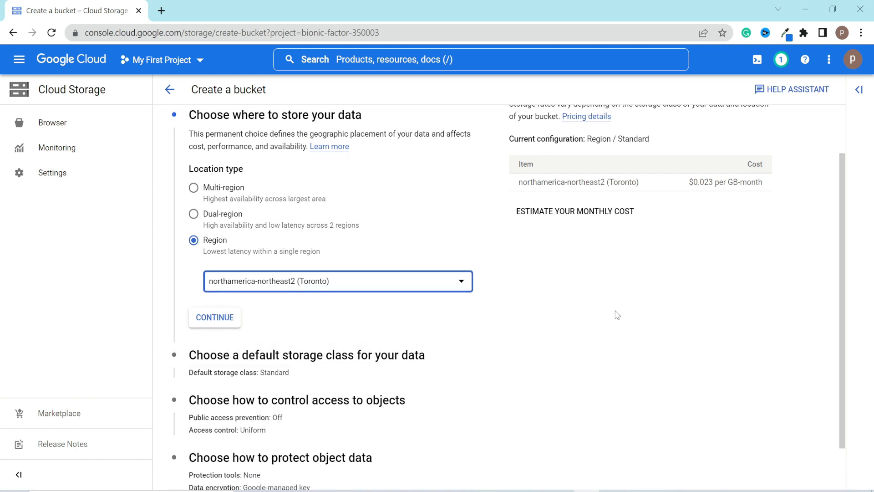
click(223, 324)
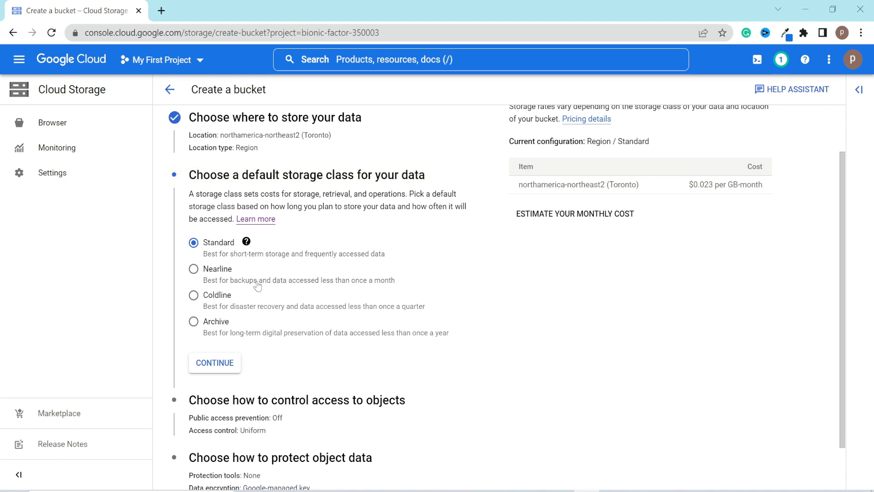
- Review the default storage class options and continue with Standard for the bucket
drag(229, 254, 291, 253)
key(ctrl+plus)
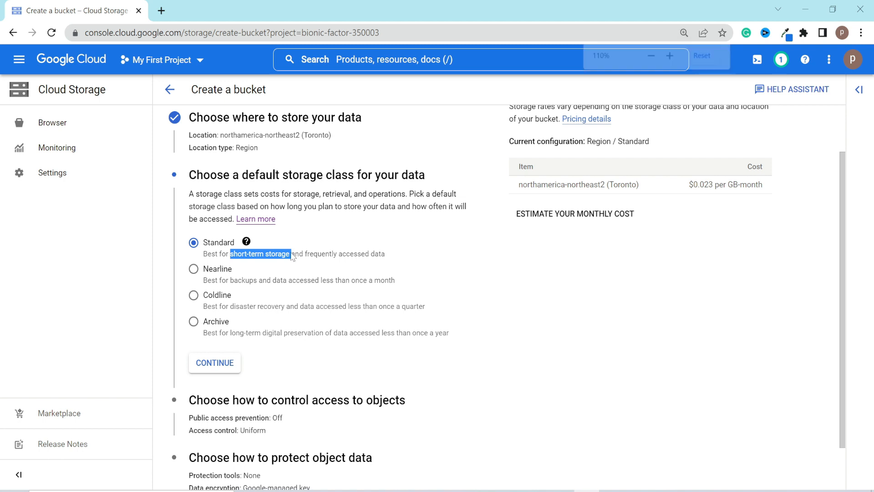
click(563, 308)
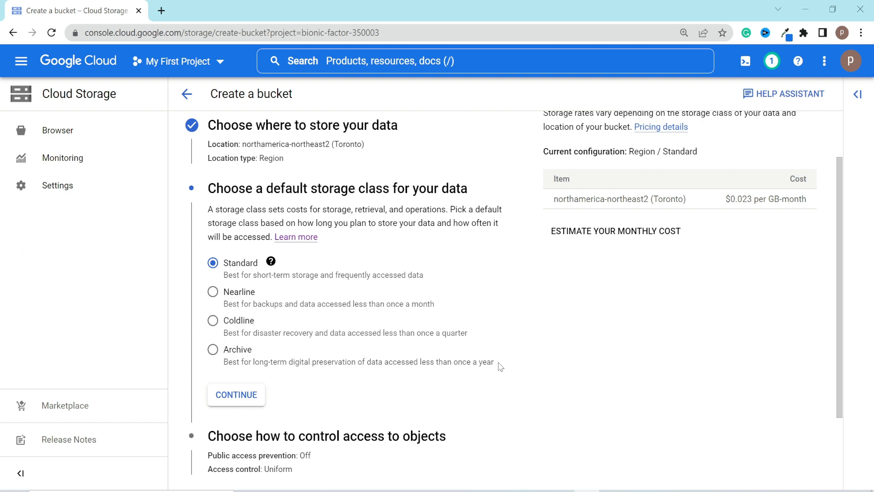
click(270, 261)
click(308, 263)
click(237, 394)
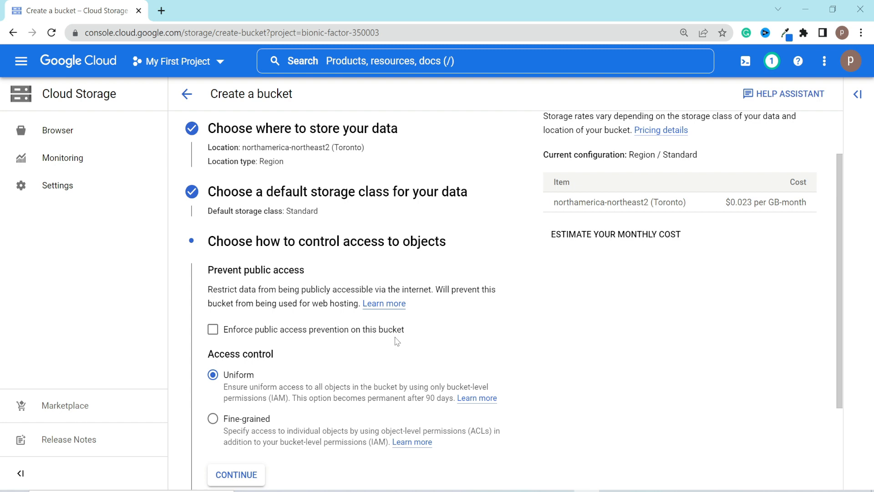
- Enforce public access prevention on the bucket and continue with Uniform access control
click(213, 333)
scroll(542, 323, down, 2)
scroll(543, 324, down, 1)
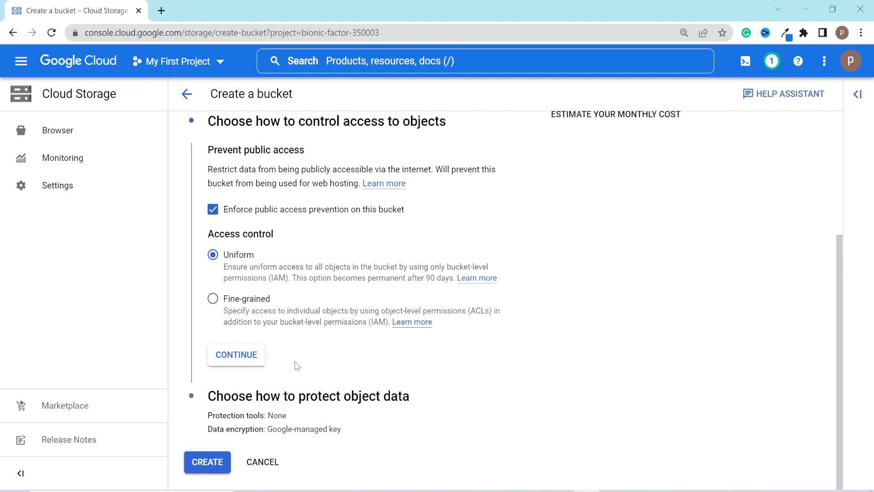
click(237, 360)
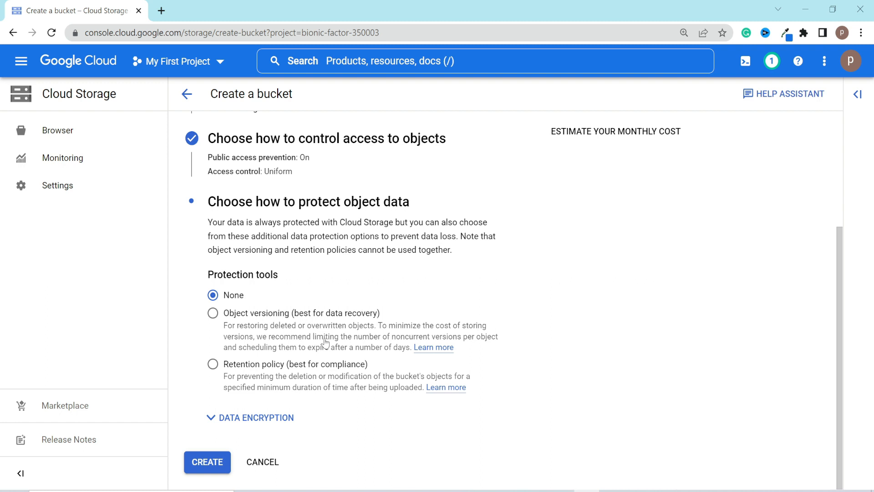
- Protect the bucket's data with object versioning, setting the maximum number of versions per object to 2
click(213, 313)
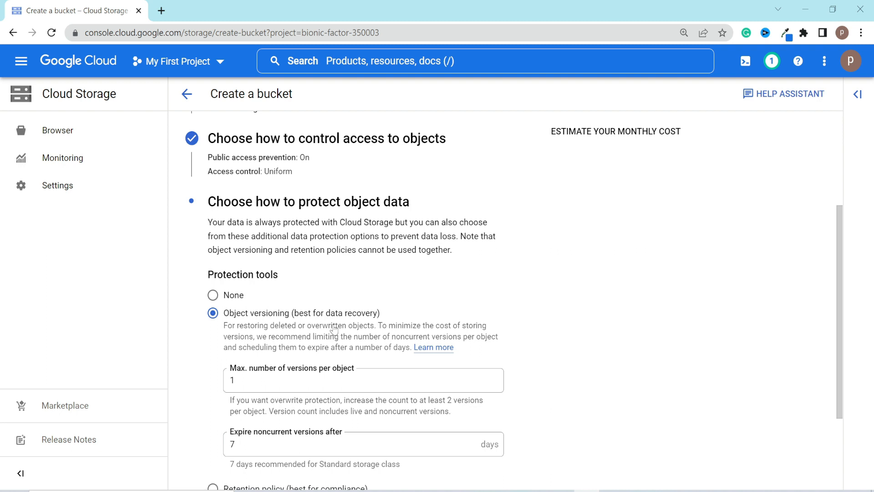
scroll(334, 329, down, 1)
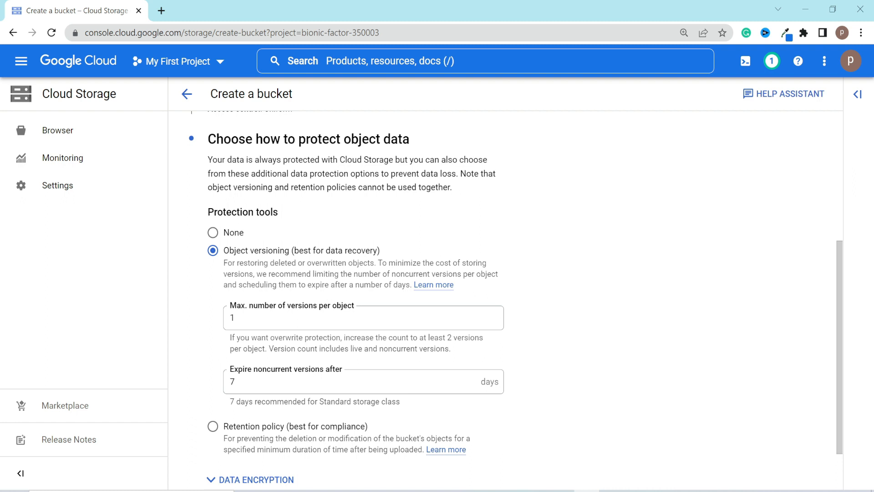
drag(237, 319, 221, 322)
text(2)
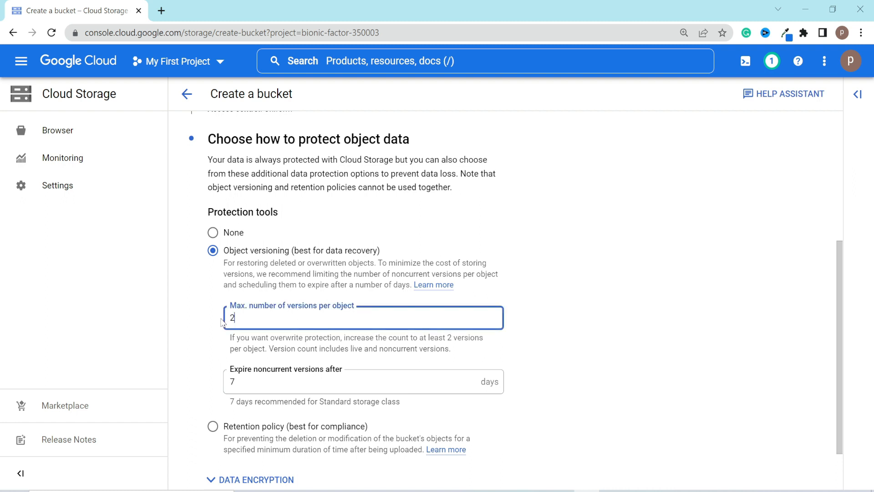
click(197, 346)
scroll(197, 347, down, 1)
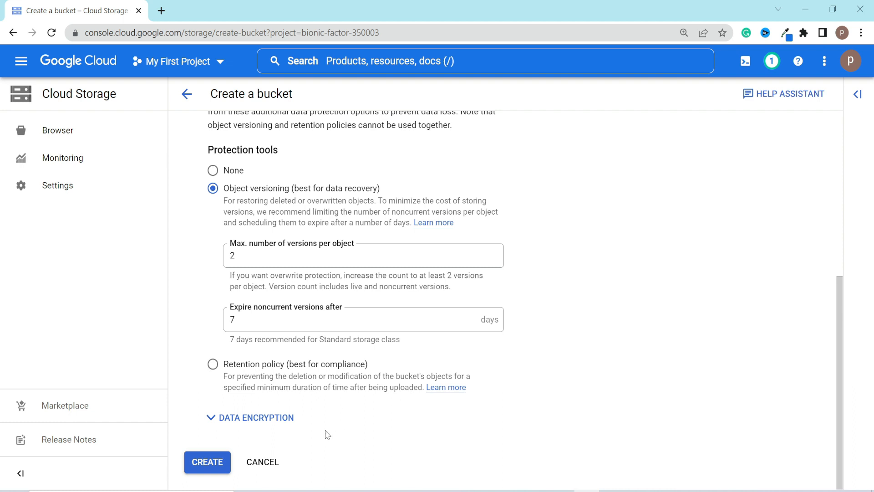
- Review the data encryption options and location pricing, keep the Google-managed encryption key, and create the bucket
click(244, 425)
scroll(455, 387, down, 2)
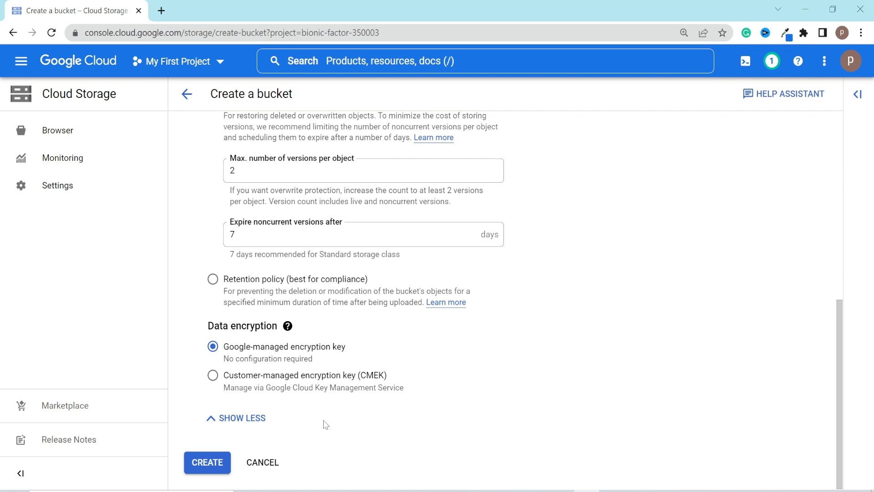
scroll(325, 424, up, 8)
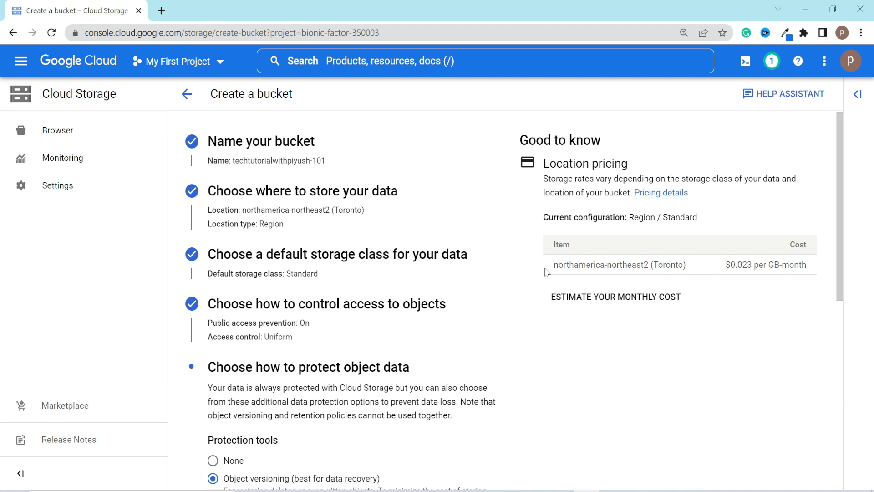
drag(545, 270, 819, 281)
click(685, 341)
scroll(506, 414, down, 8)
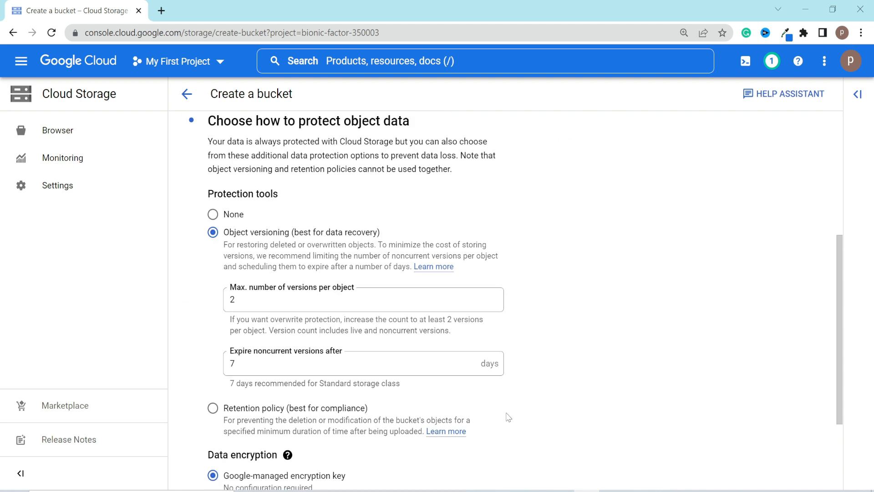
click(193, 464)
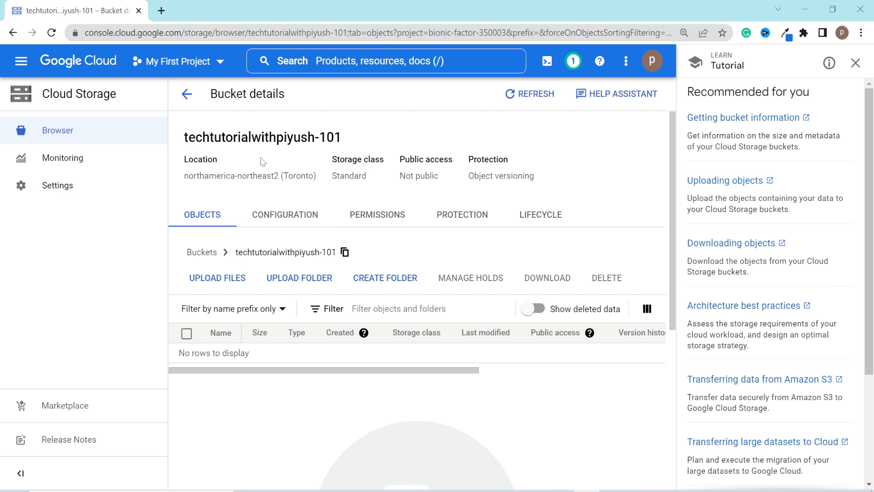
- Check the new bucket's name, go back to the bucket list and reopen the bucket's details
drag(180, 137, 355, 142)
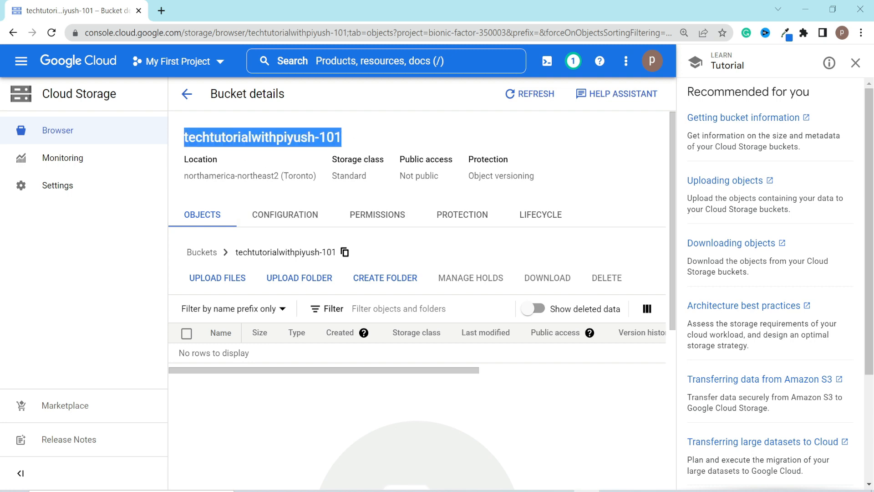
click(186, 94)
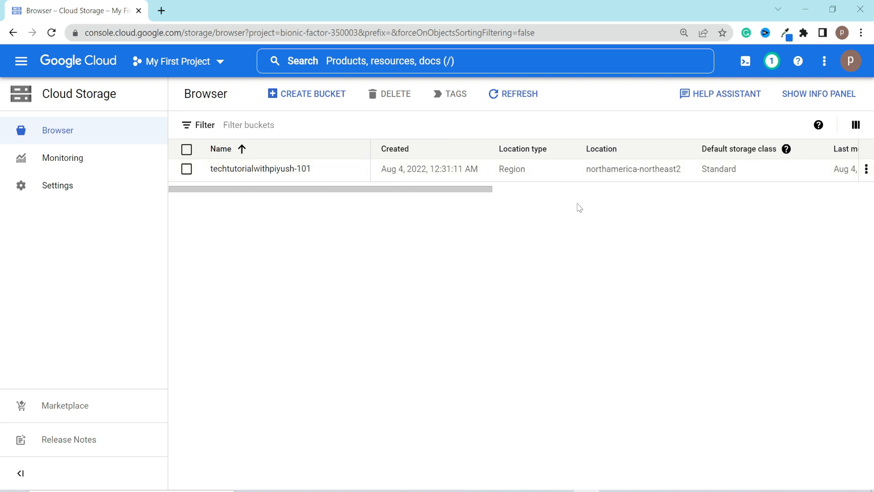
click(277, 169)
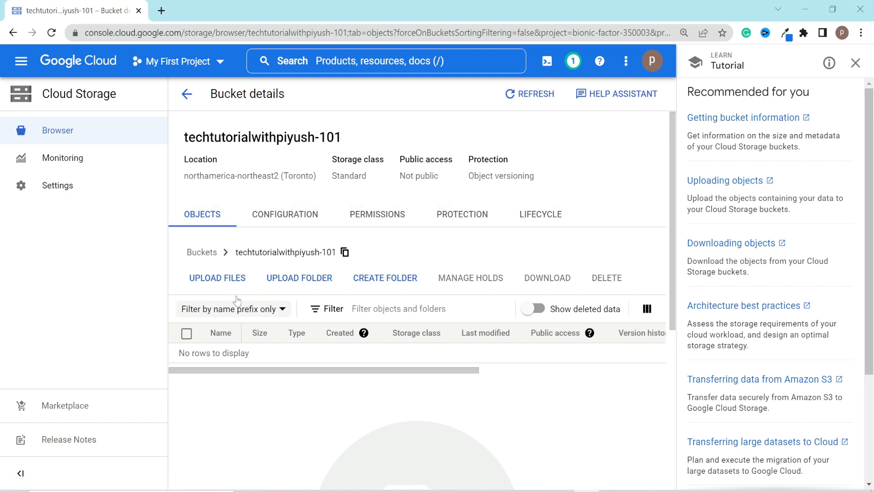
- Upload the image 1623642144474.jpg from the desktop to the bucket
click(217, 287)
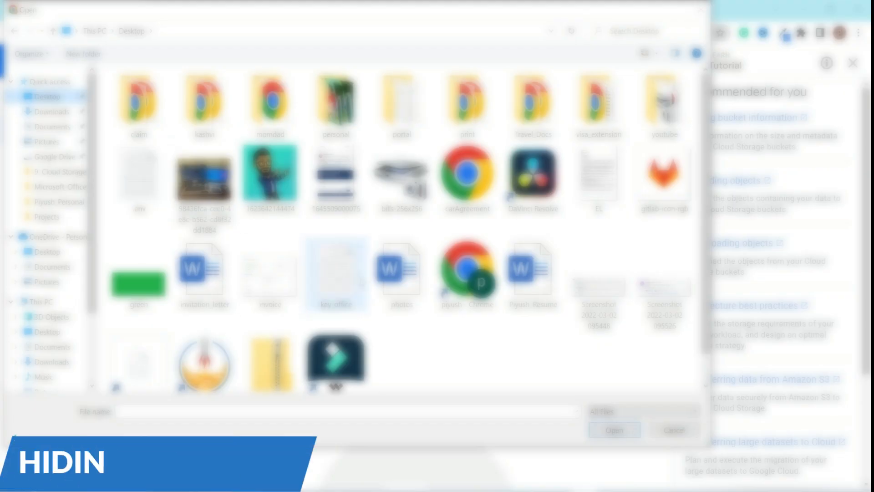
click(272, 189)
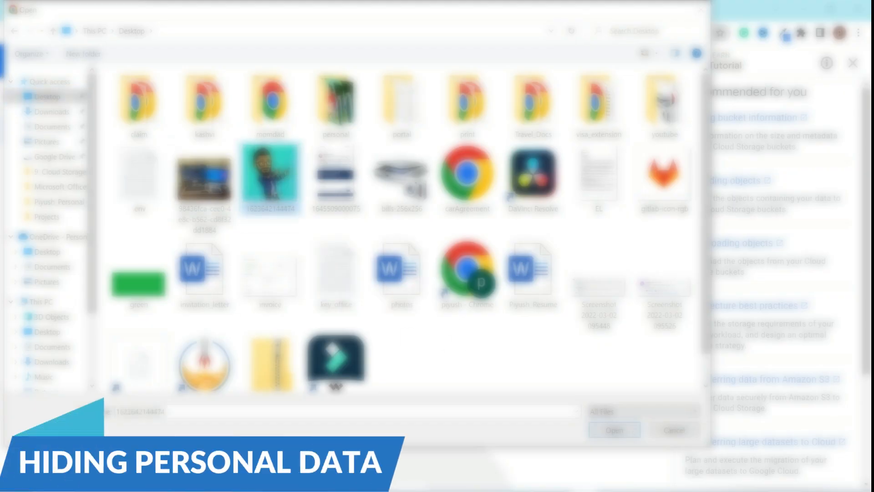
click(615, 429)
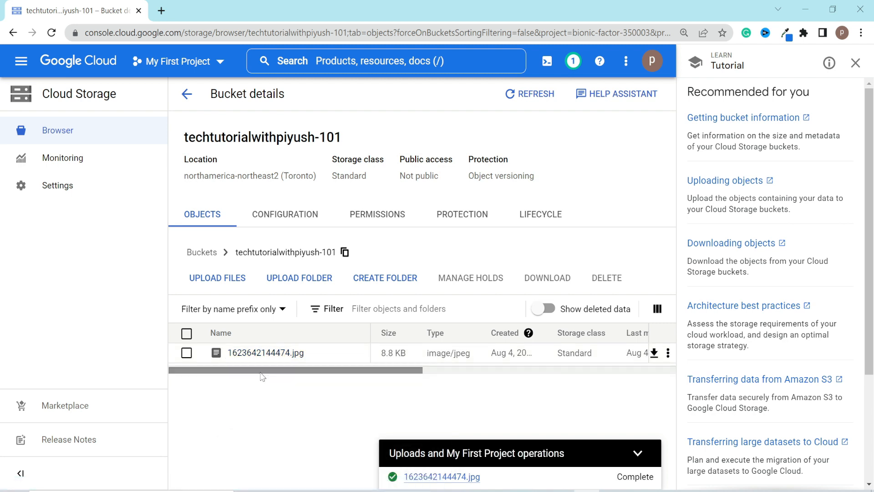
- Open the uploaded image's object details and look through its editable metadata fields without saving changes
click(266, 353)
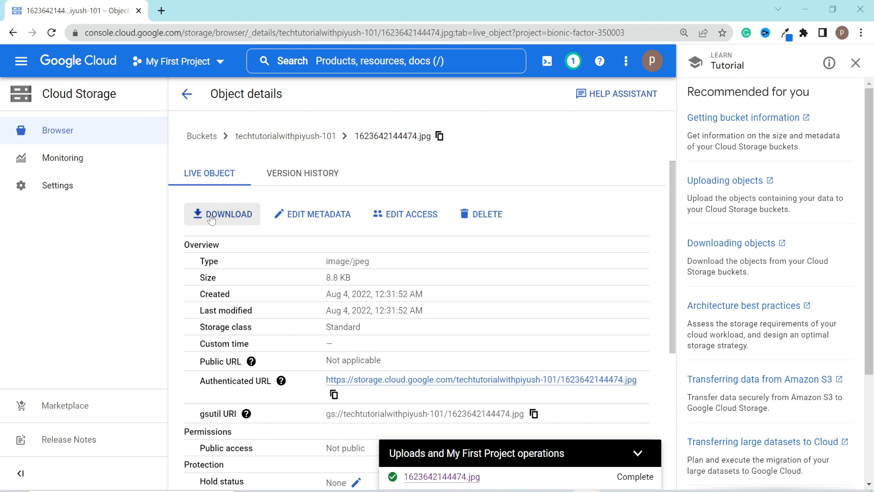
click(320, 217)
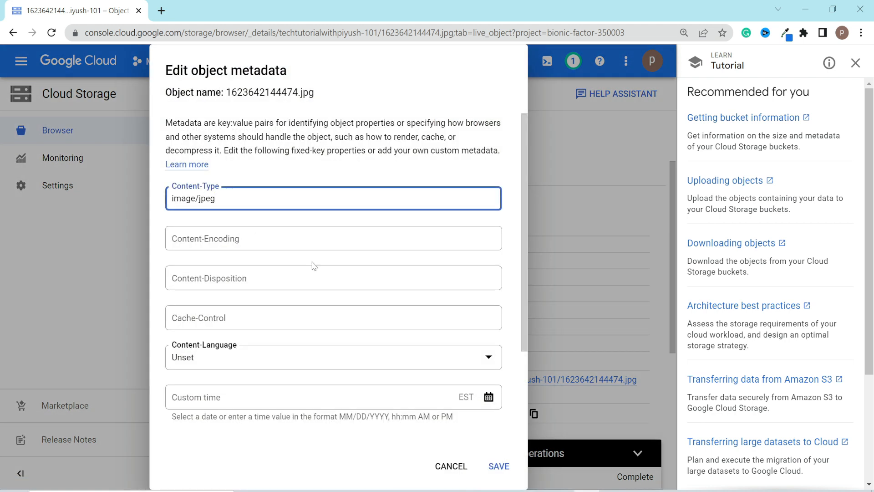
scroll(351, 304, down, 2)
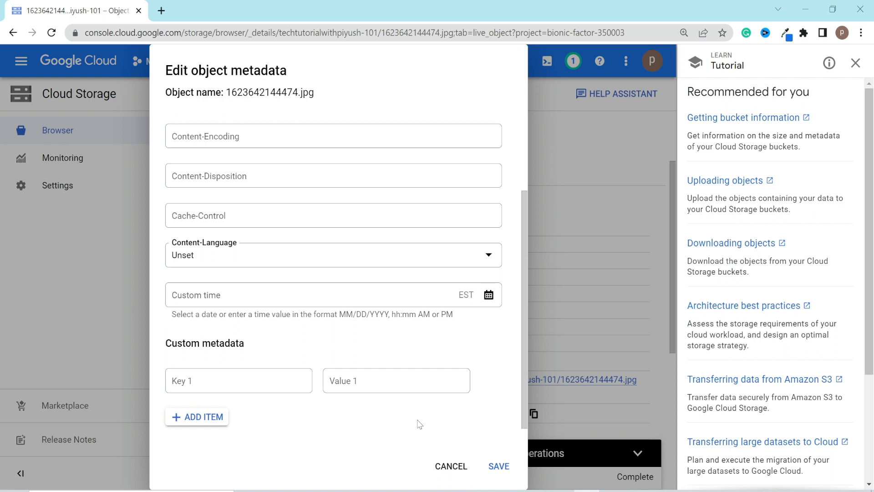
scroll(420, 425, up, 2)
click(451, 466)
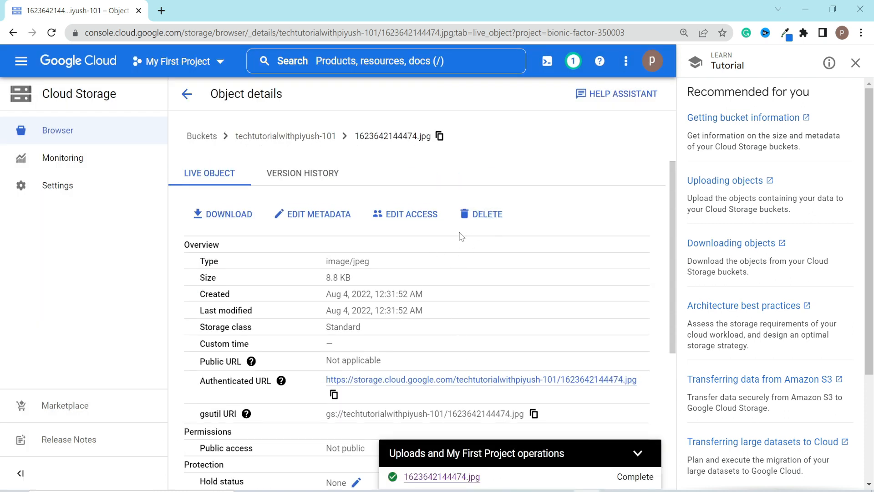
- Examine the image object's URLs, public access, protection settings and preview
scroll(477, 279, down, 3)
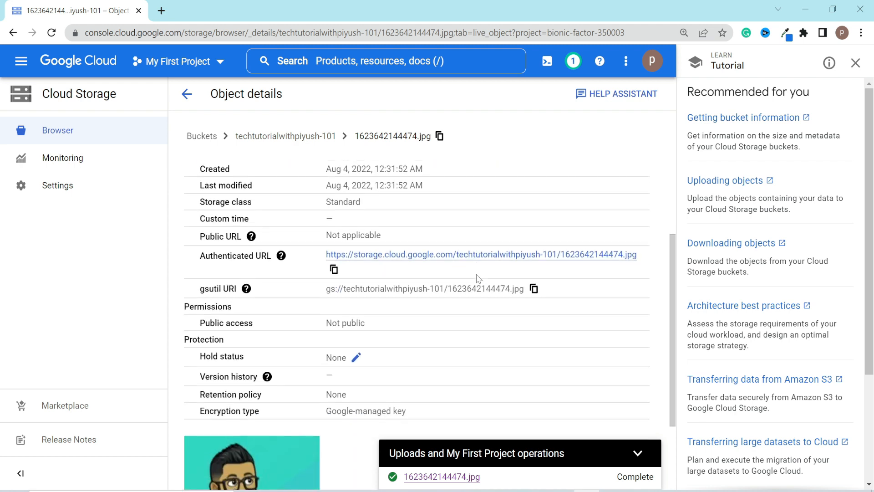
scroll(428, 318, down, 3)
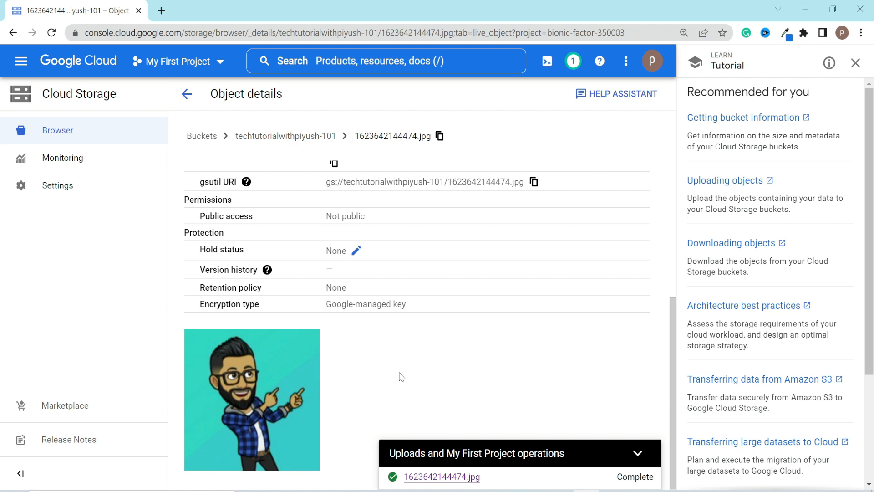
scroll(401, 377, up, 1)
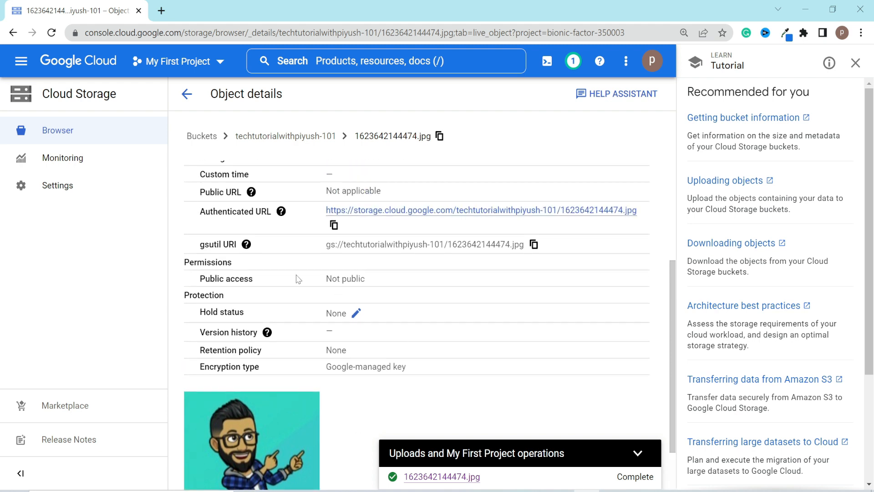
drag(323, 281, 396, 281)
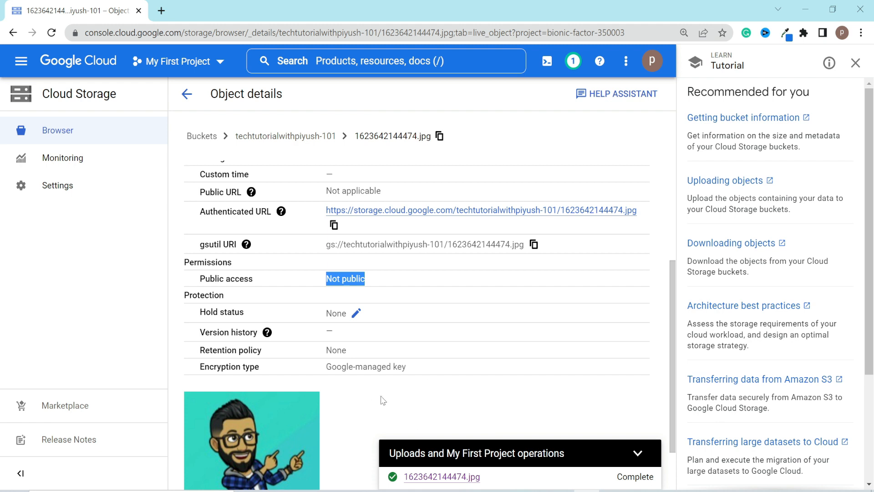
scroll(419, 397, up, 2)
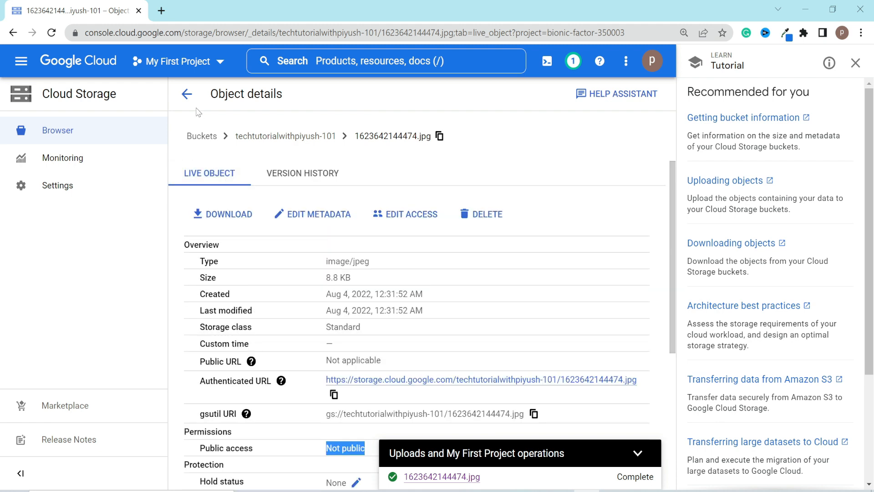
- Return to the bucket's details and examine its configuration, including location, storage class, URLs, permissions and protection settings
click(286, 135)
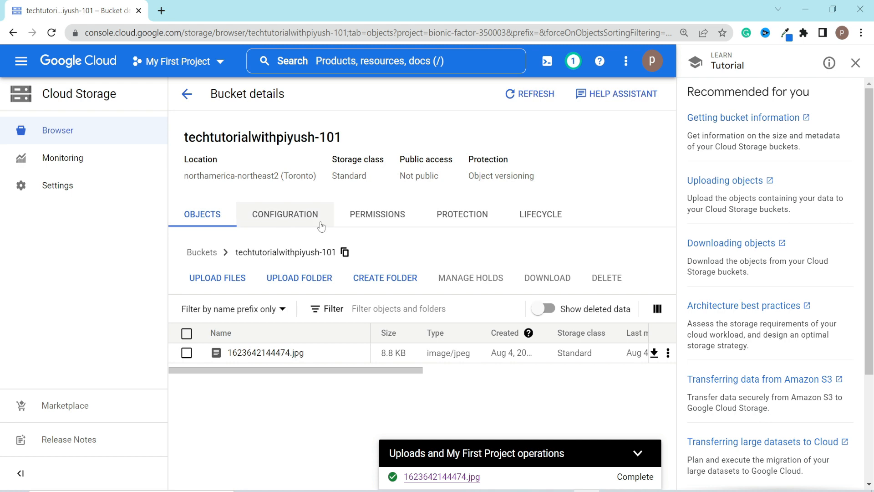
click(269, 222)
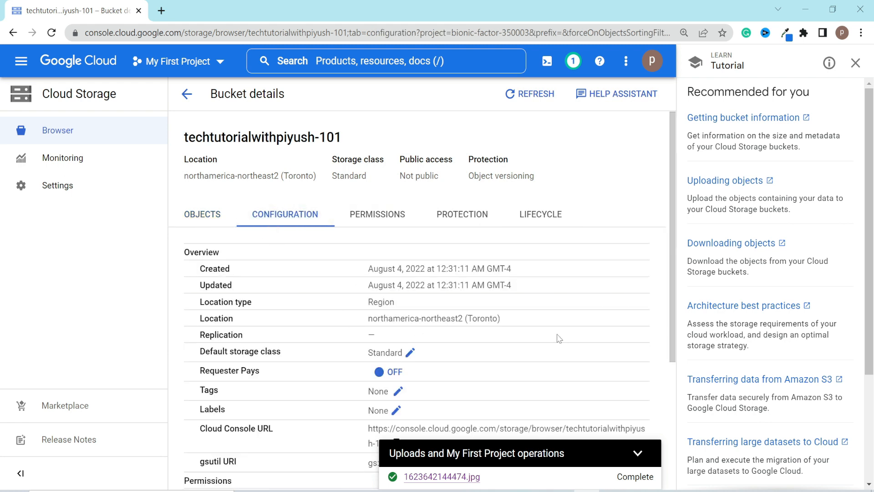
scroll(542, 342, down, 3)
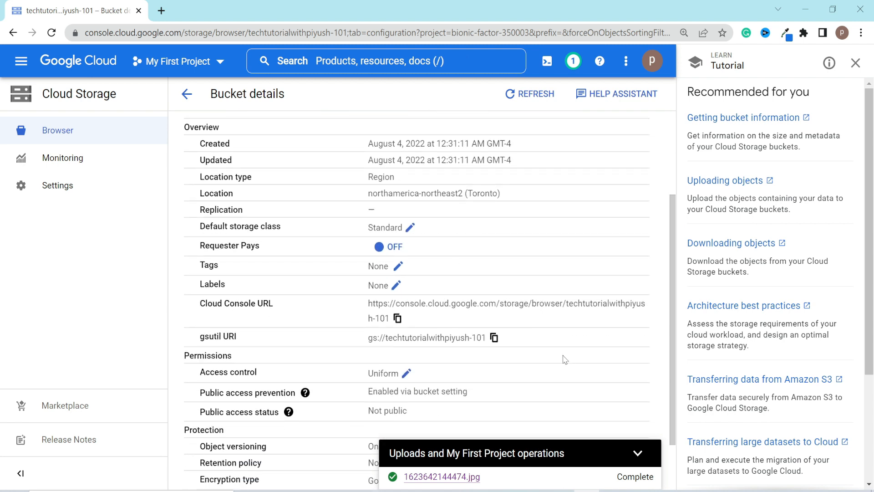
scroll(583, 328, down, 2)
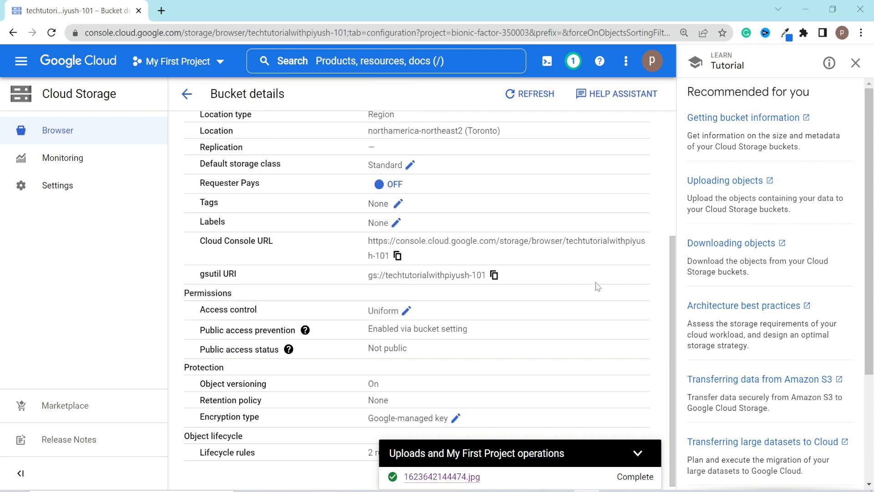
scroll(582, 302, down, 1)
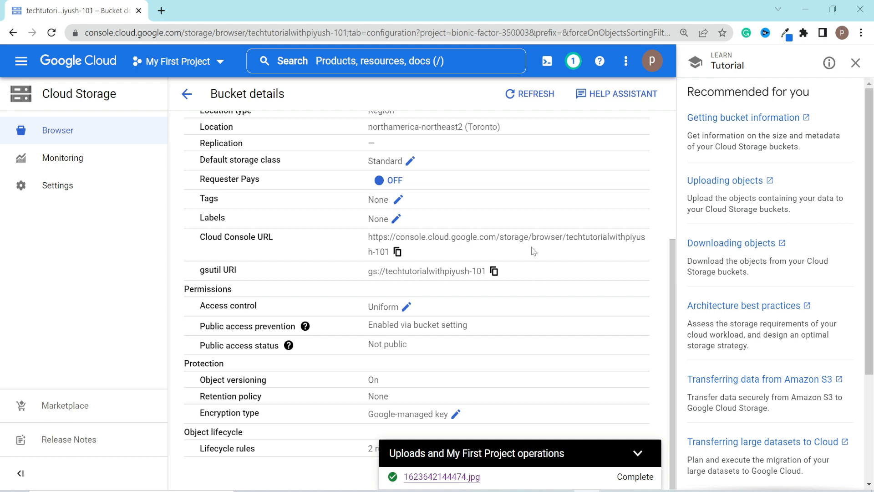
scroll(547, 301, up, 3)
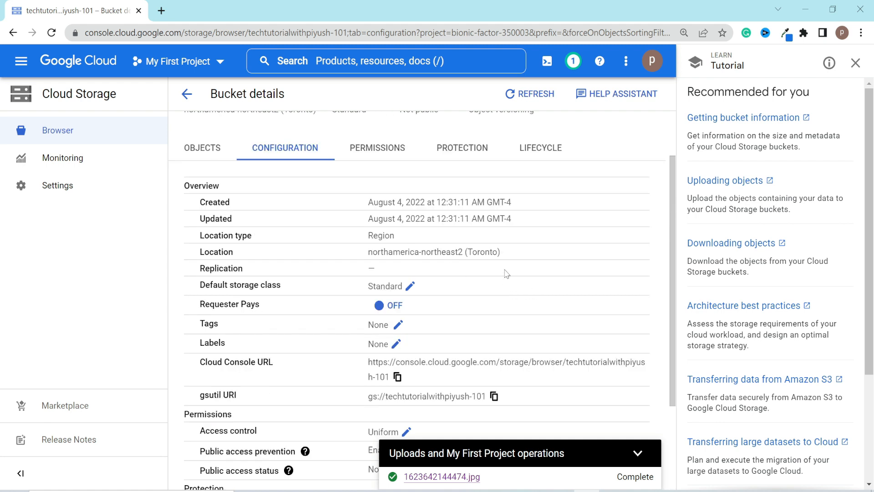
scroll(506, 273, down, 2)
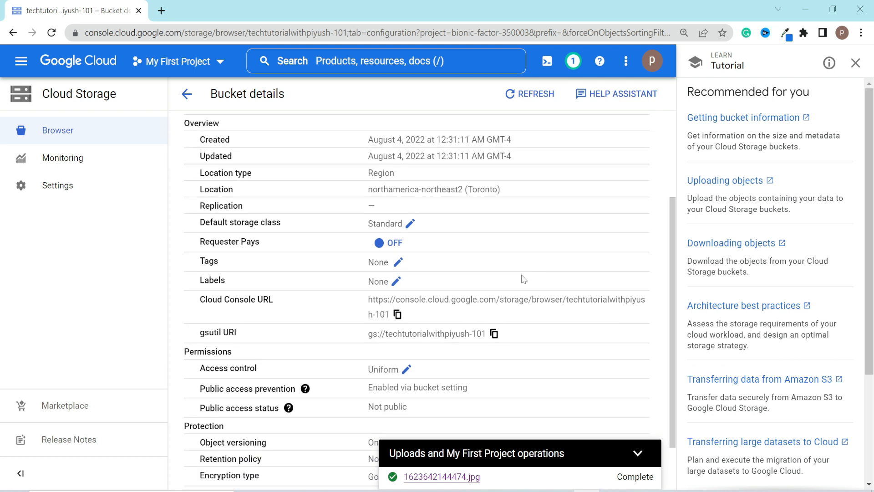
scroll(524, 276, up, 3)
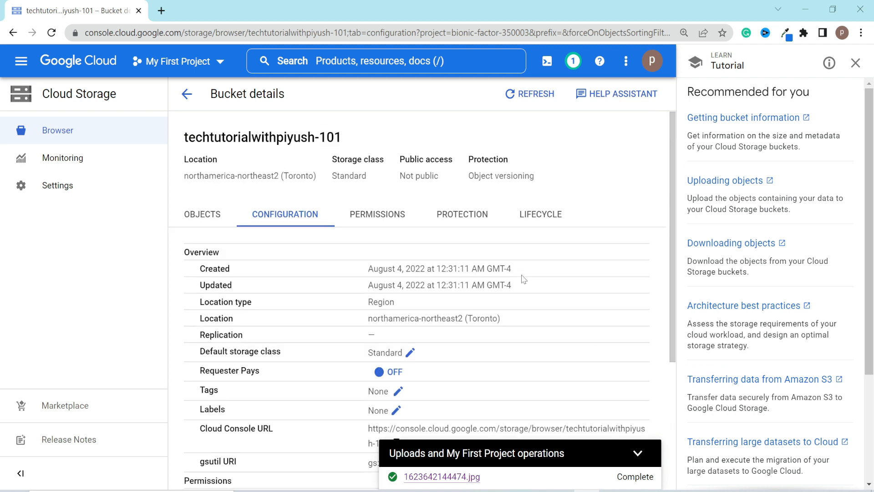
- Examine the bucket's permissions, checking its public access status and its access control type
click(387, 220)
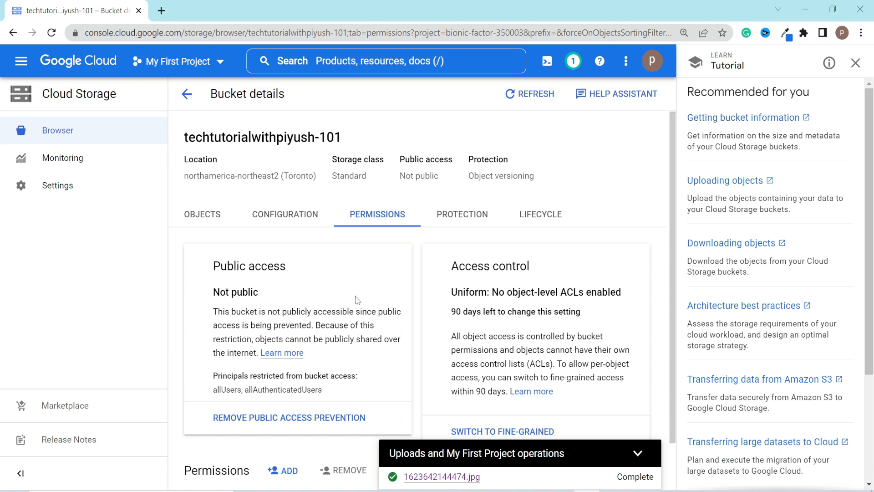
drag(213, 297, 275, 297)
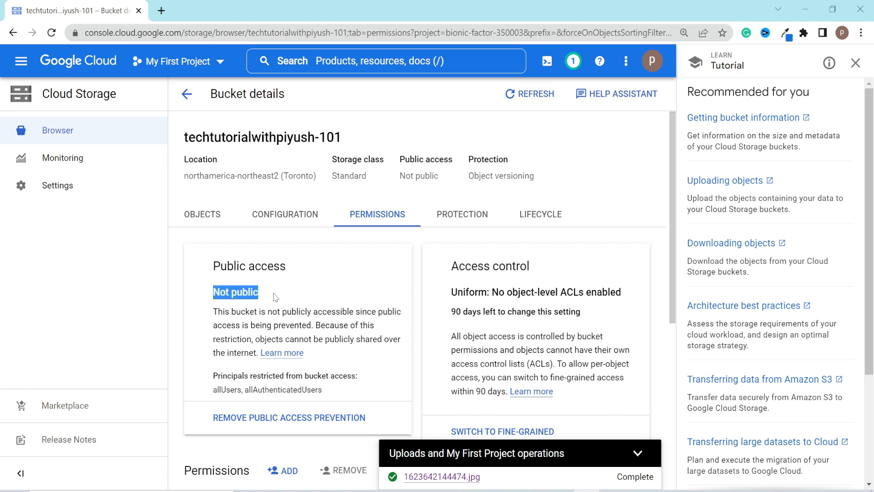
scroll(319, 290, down, 1)
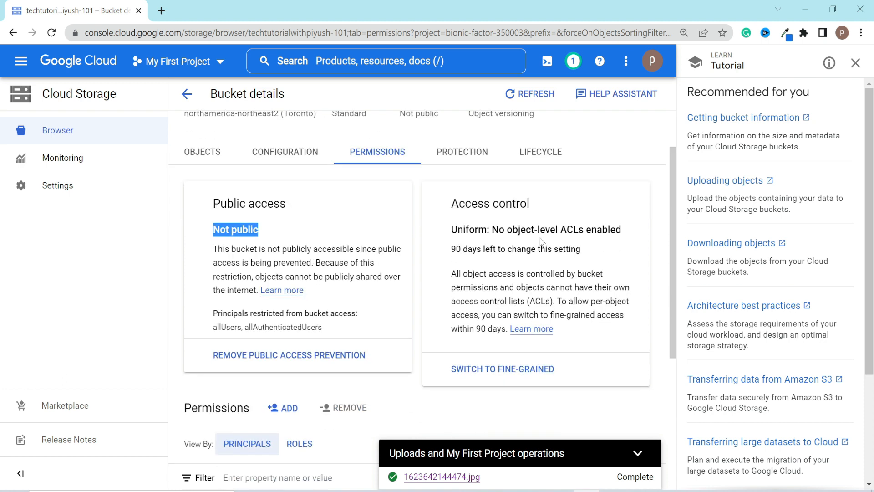
drag(489, 229, 615, 230)
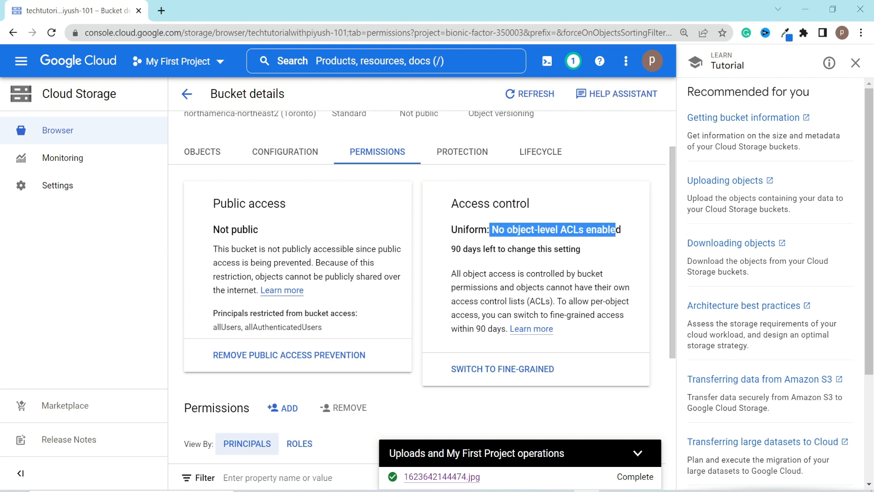
click(616, 229)
- Review the bucket's protection settings for object versioning, retention policy and default event-based hold
scroll(457, 221, up, 1)
click(457, 220)
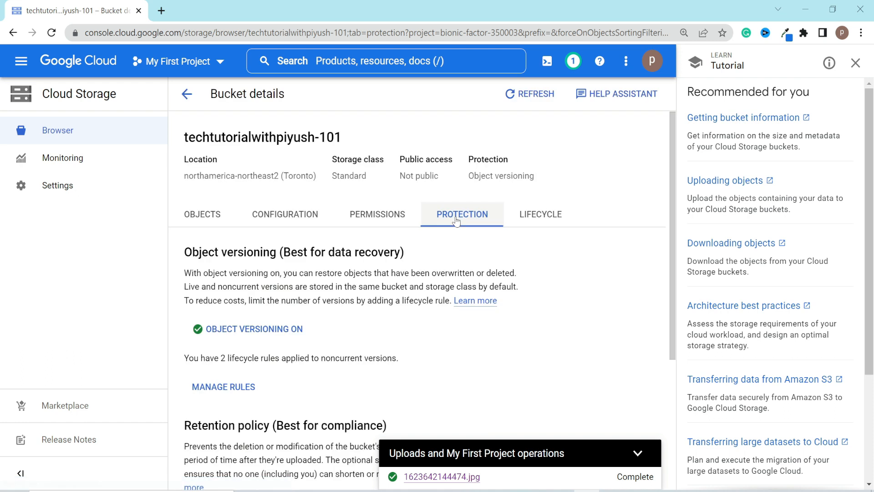
scroll(318, 246, down, 1)
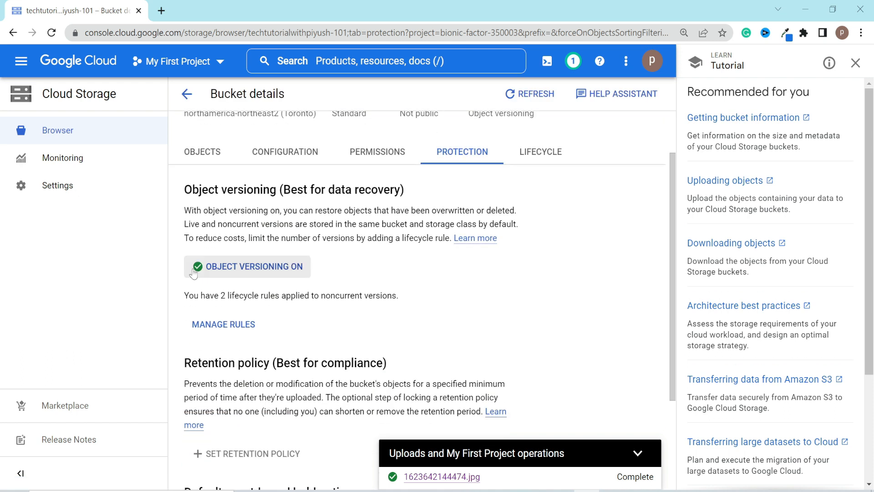
scroll(296, 280, down, 2)
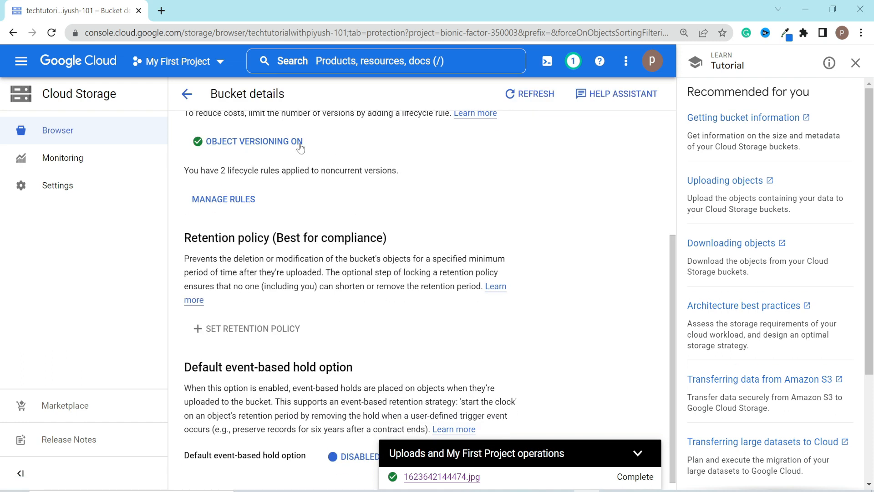
scroll(323, 329, down, 1)
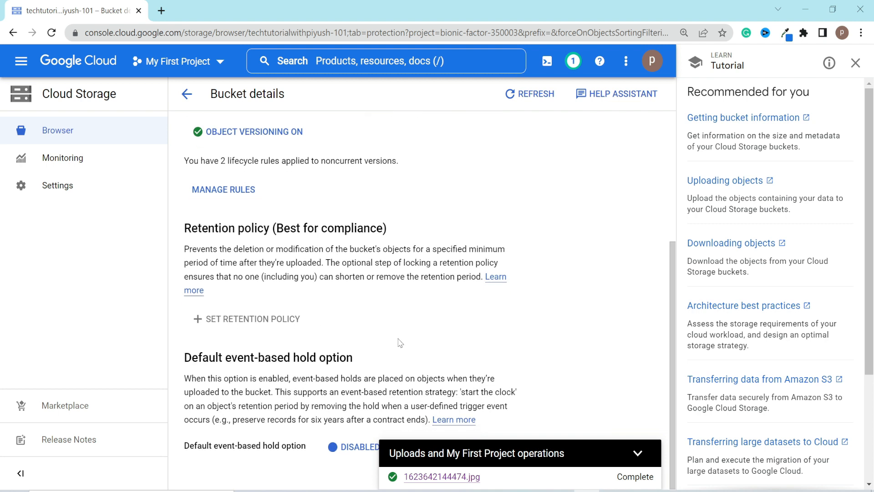
- Examine the actions and conditions of the bucket's existing lifecycle rules, collapsing the uploads notification that covers them
scroll(400, 343, up, 4)
click(559, 223)
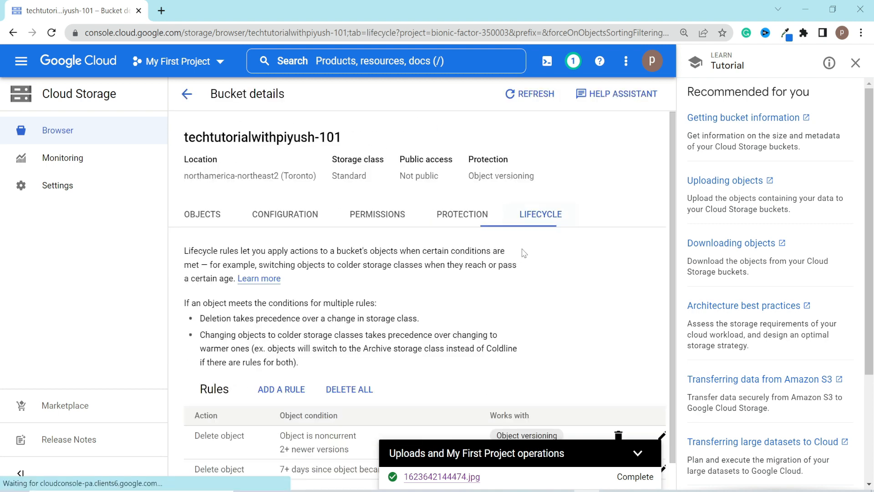
scroll(494, 293, down, 1)
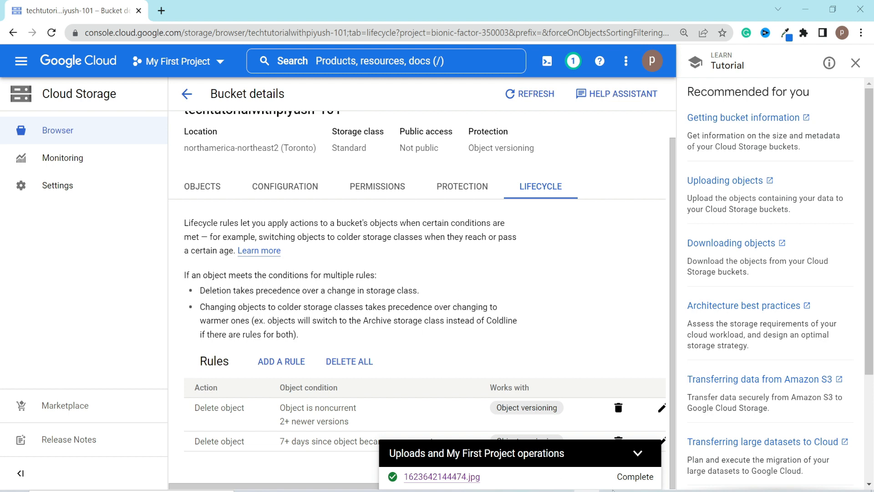
mouse_move(641, 469)
click(633, 458)
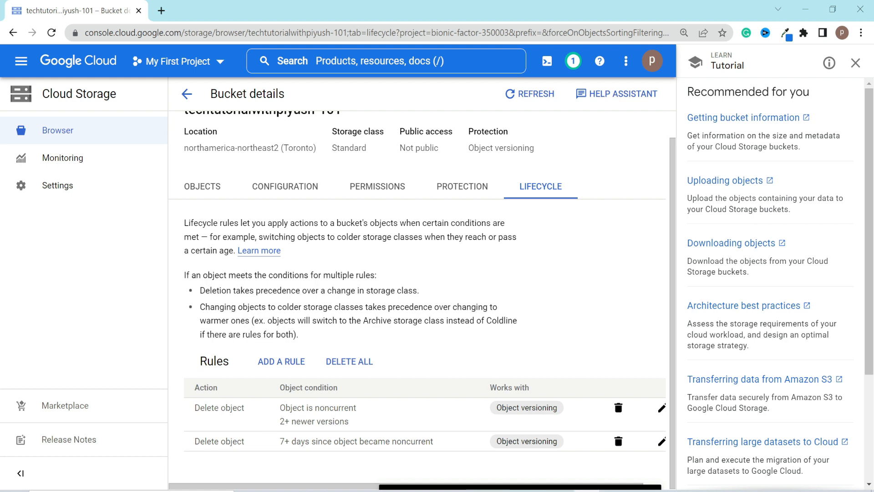
drag(280, 407, 361, 411)
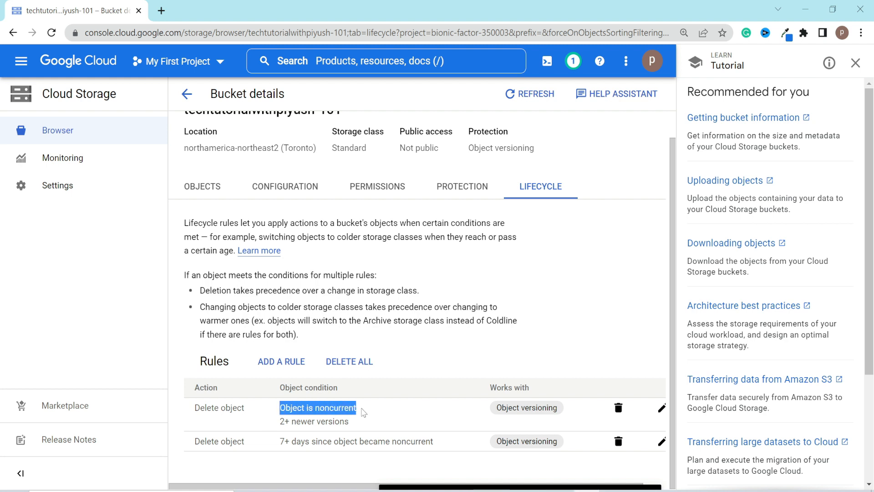
click(374, 424)
drag(316, 421, 273, 416)
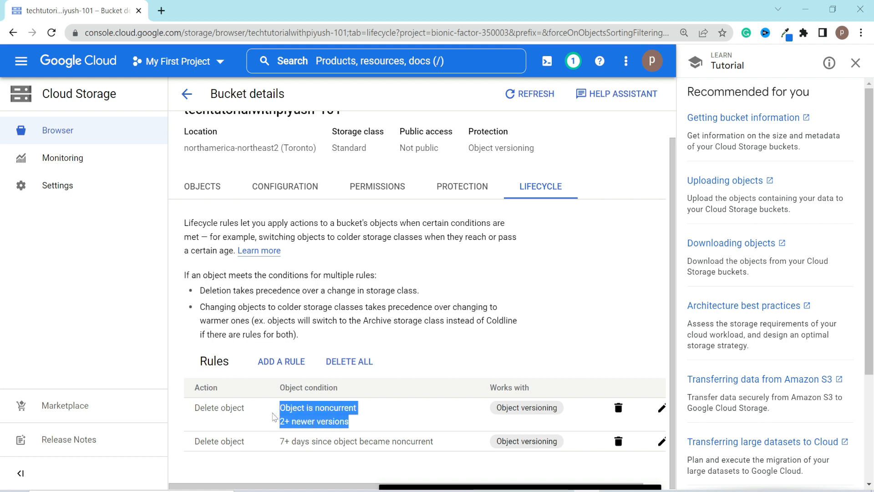
click(273, 414)
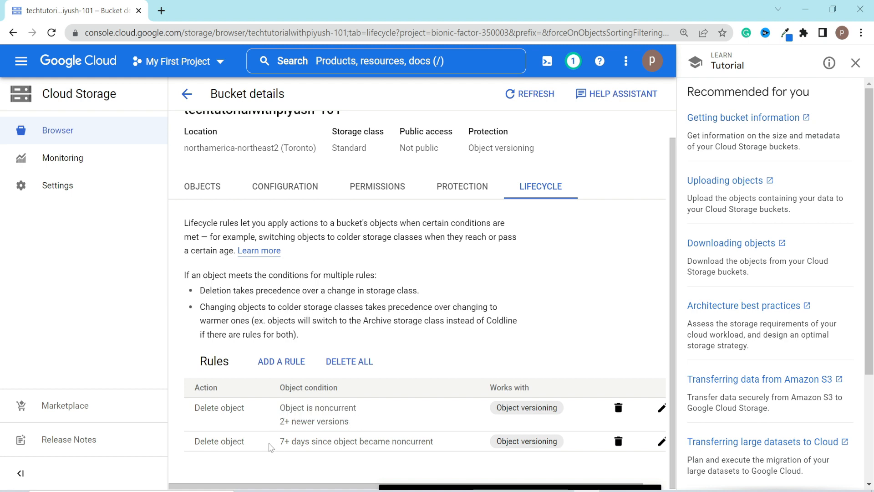
drag(190, 445, 436, 445)
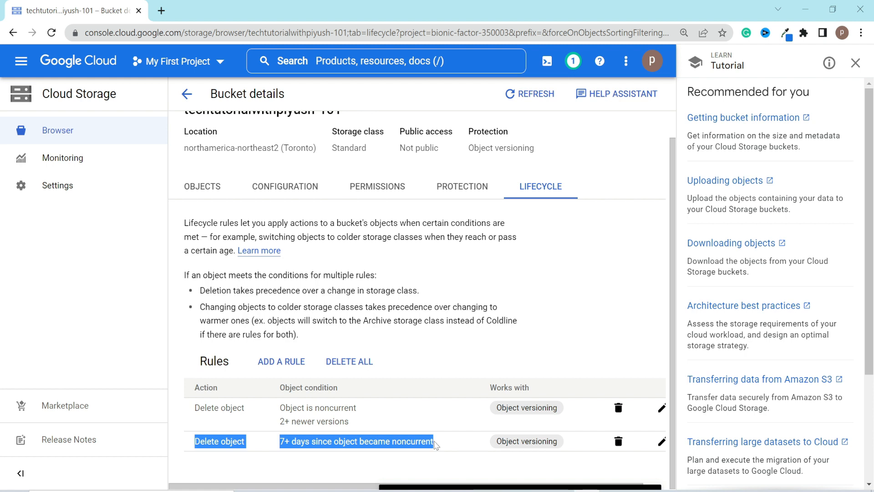
click(445, 350)
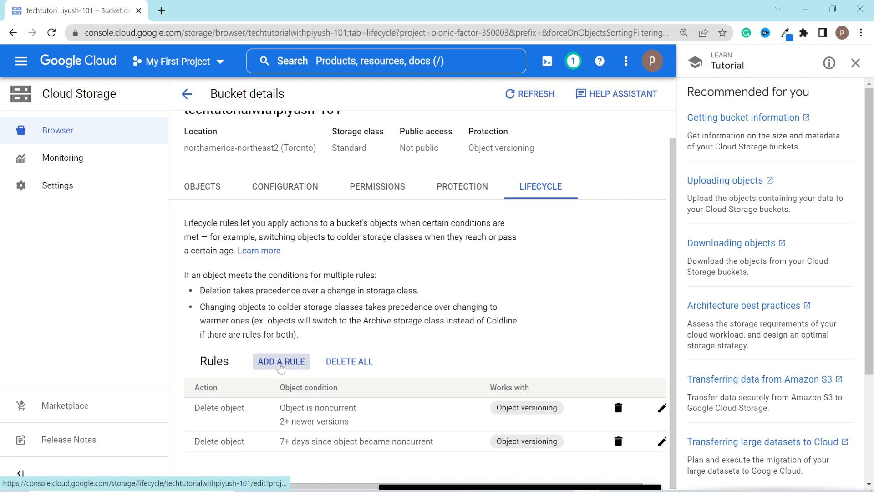
- Start a new object lifecycle rule with the action Set storage class to Nearline and continue to its object conditions
click(280, 362)
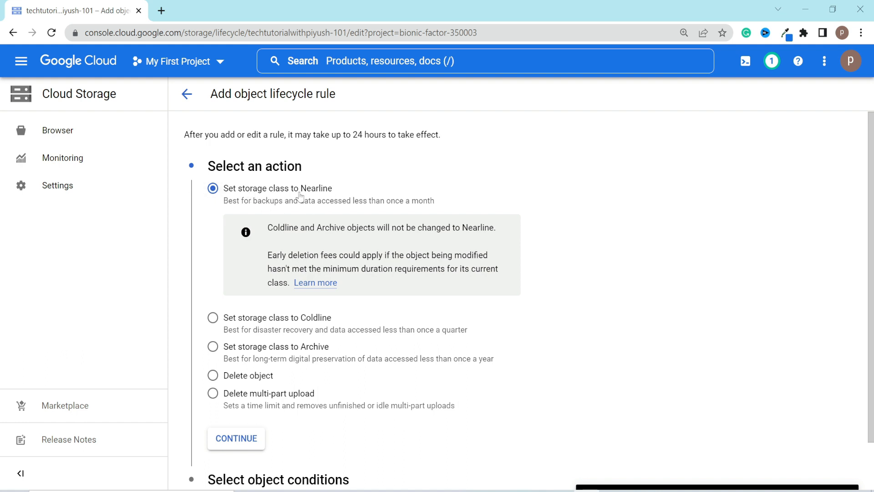
scroll(383, 284, down, 1)
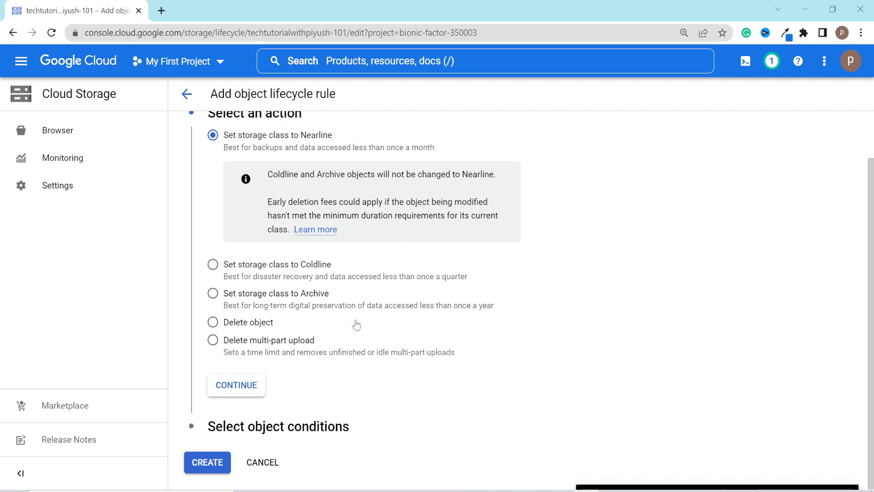
click(245, 390)
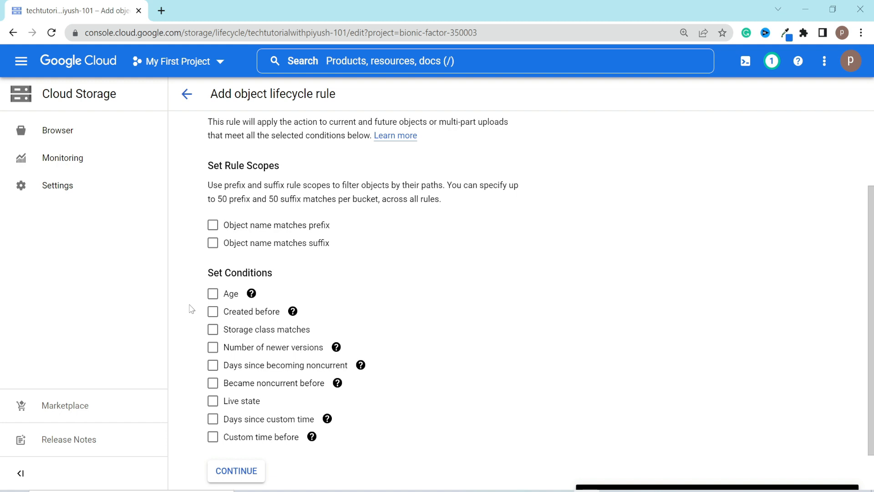
- Add an Age condition of 30 days to the lifecycle rule and create the rule
click(213, 296)
click(373, 329)
text(30)
scroll(518, 295, down, 2)
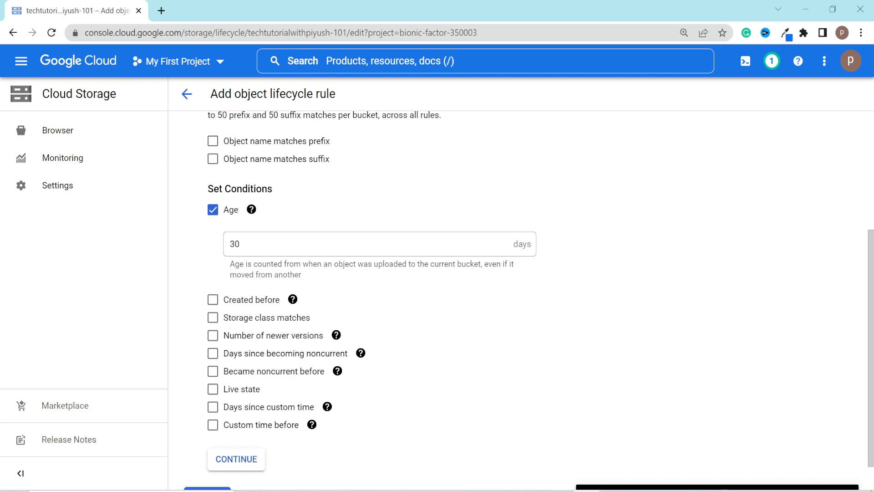
scroll(301, 207, up, 4)
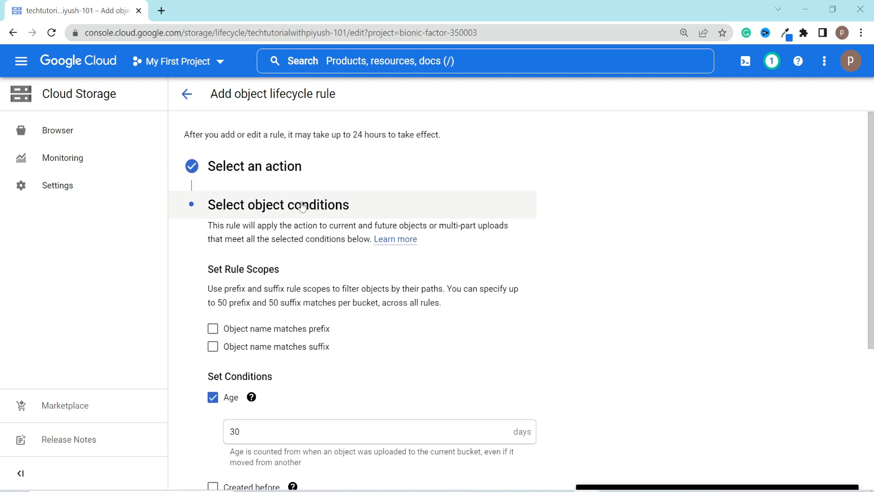
scroll(302, 210, down, 3)
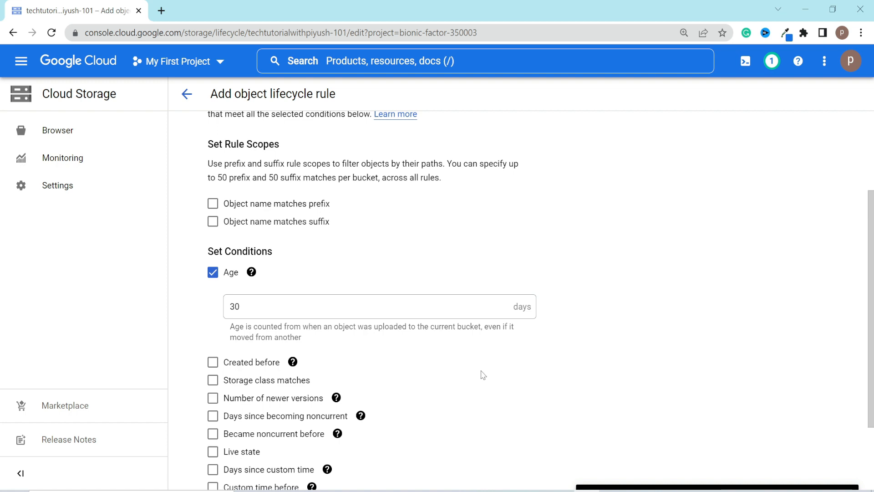
scroll(481, 373, down, 2)
click(238, 424)
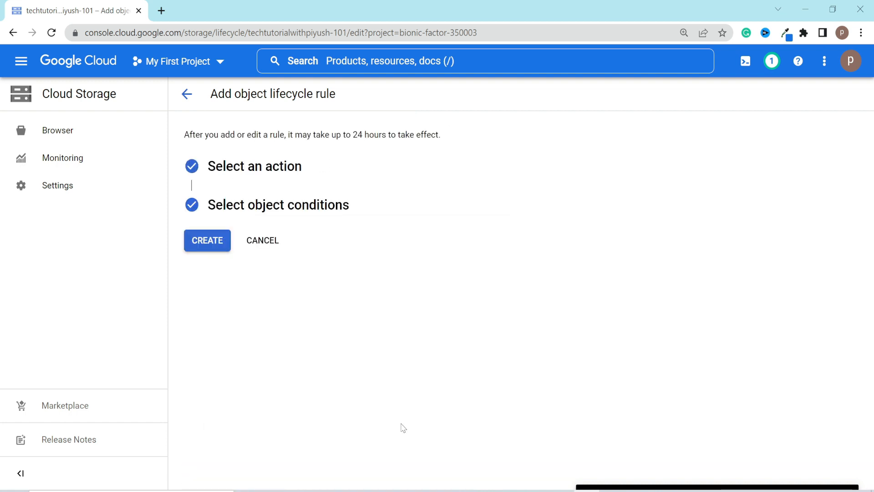
click(208, 246)
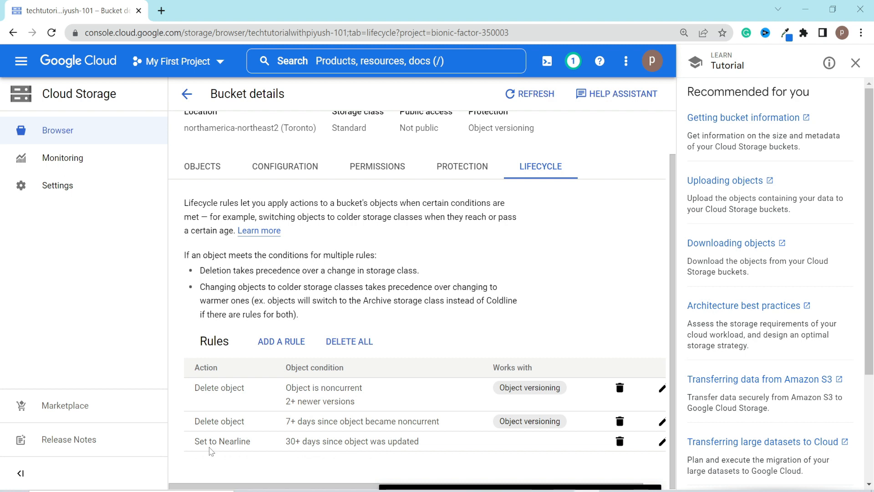
- Check the action and object condition of the new Nearline rule in the lifecycle rules list
drag(194, 441, 260, 444)
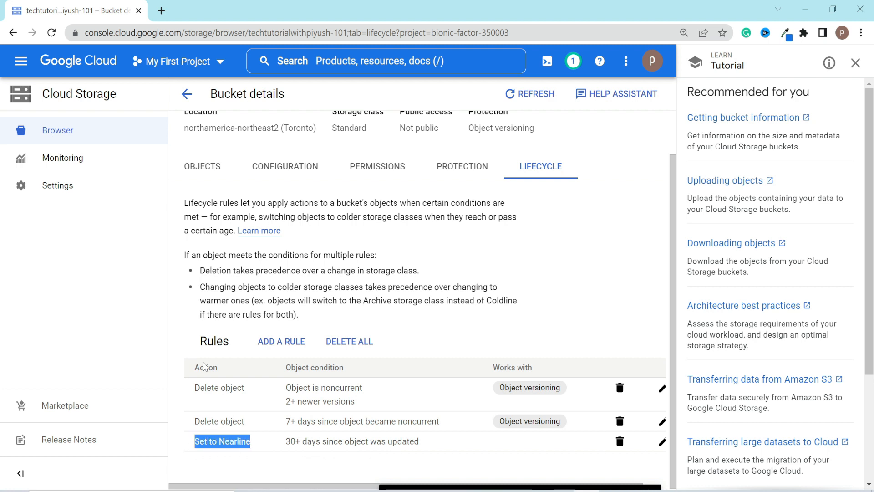
click(295, 451)
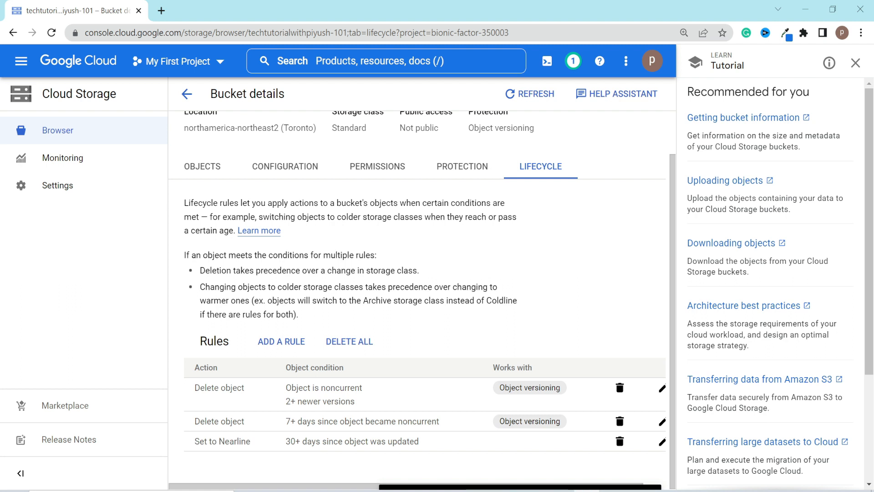
drag(283, 442, 436, 450)
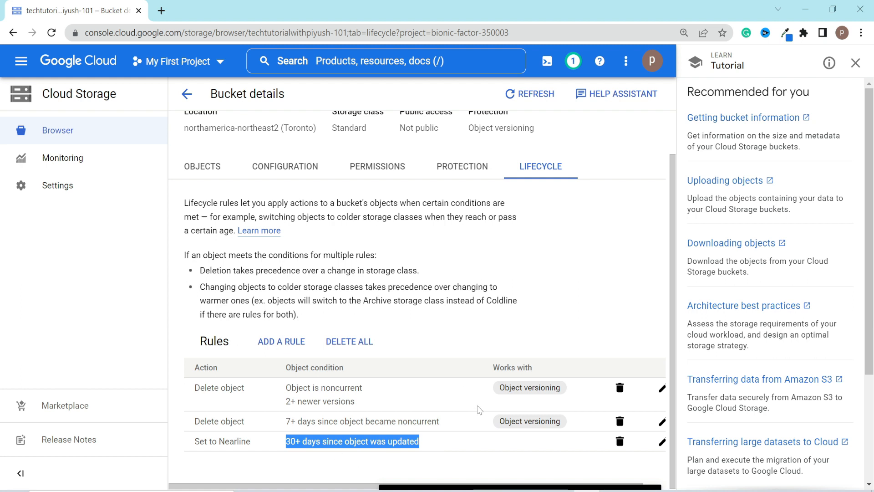
- Close the Learn tutorial panel and go back to the bucket's objects list, dismissing the sorting and filtering hint
scroll(473, 402, up, 1)
scroll(458, 391, down, 1)
scroll(341, 184, up, 1)
drag(342, 139, 226, 139)
click(386, 298)
click(855, 63)
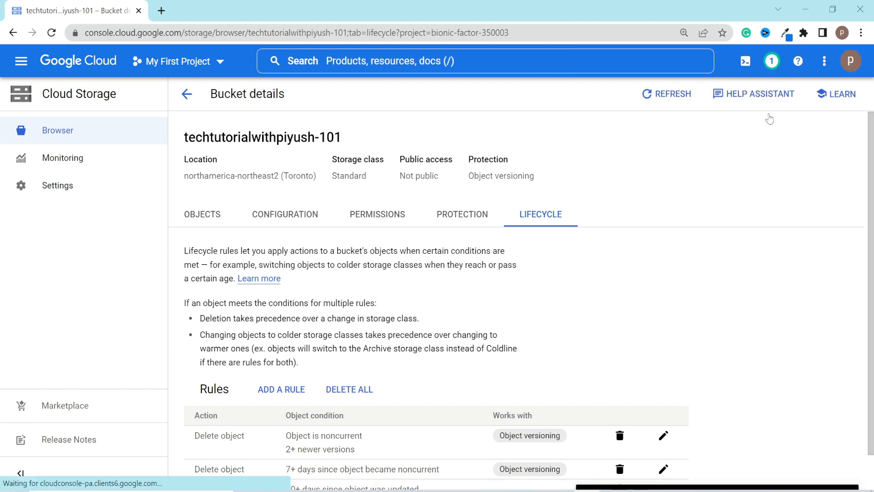
click(218, 219)
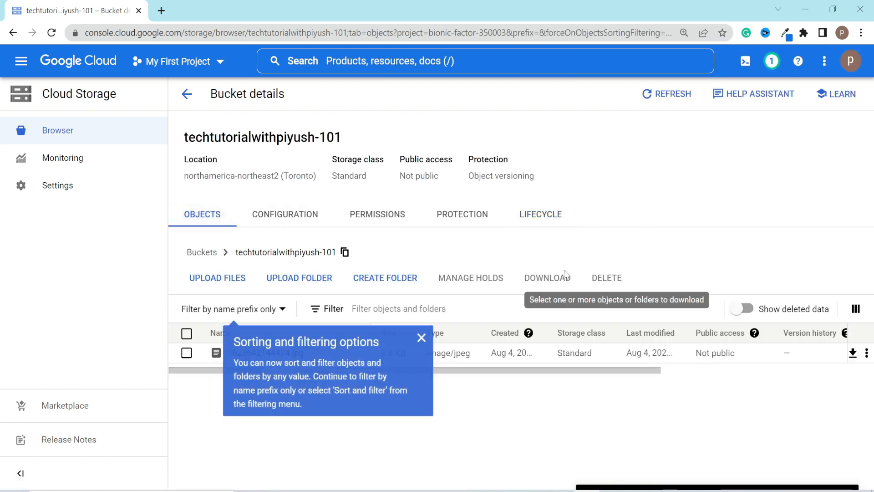
click(421, 338)
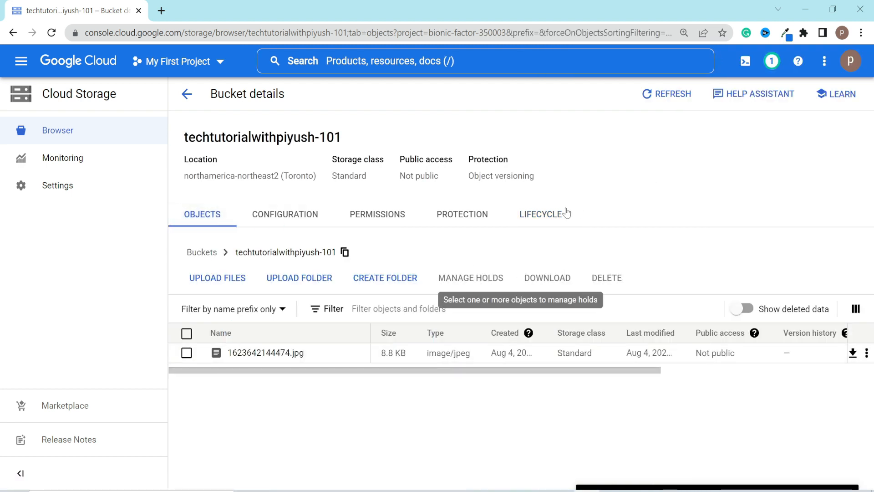
- Start a Cloud Shell session for the project and clear its terminal
click(745, 62)
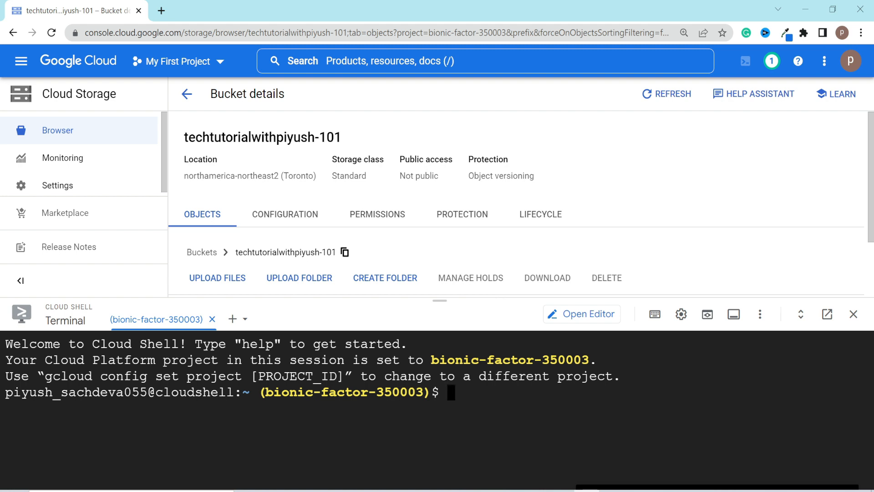
text(clear)
key(Return)
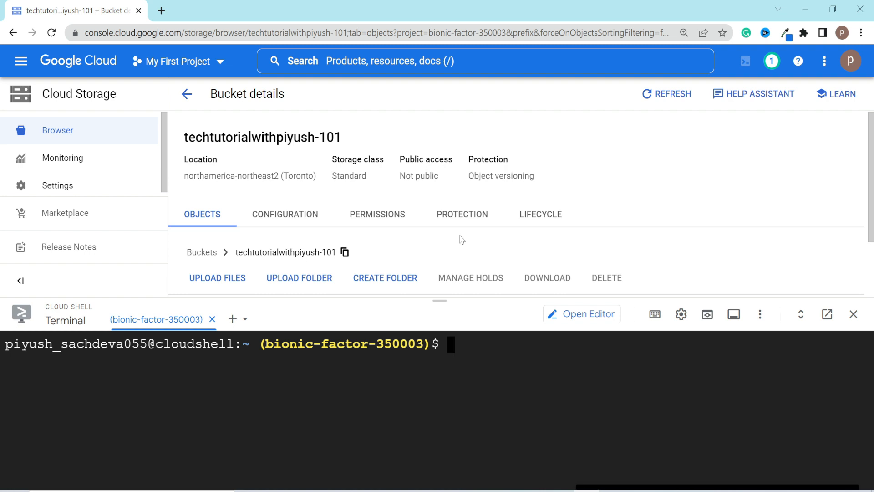
- Open the details of 1623642144474.jpg in the bucket and copy its gsutil URI
scroll(462, 240, down, 2)
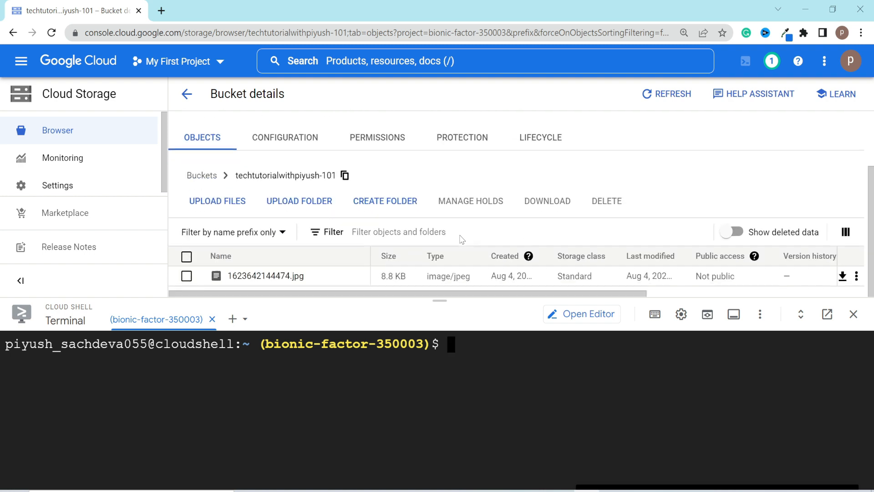
click(273, 276)
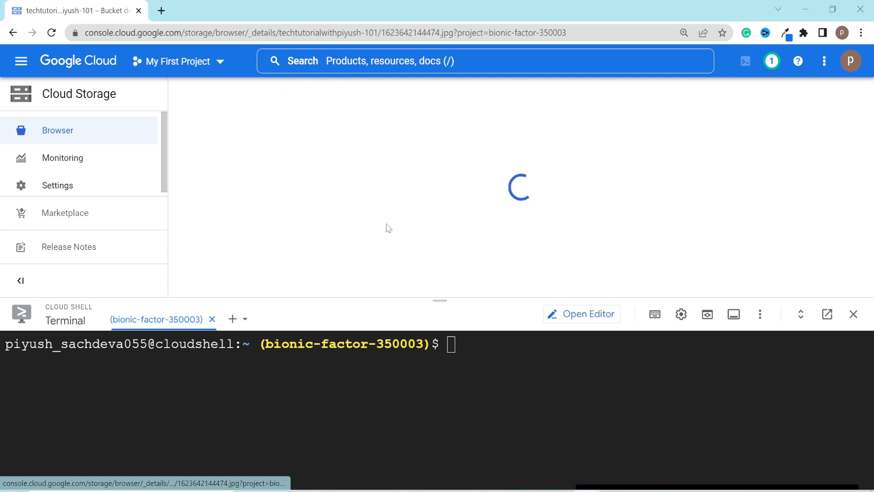
scroll(519, 238, down, 3)
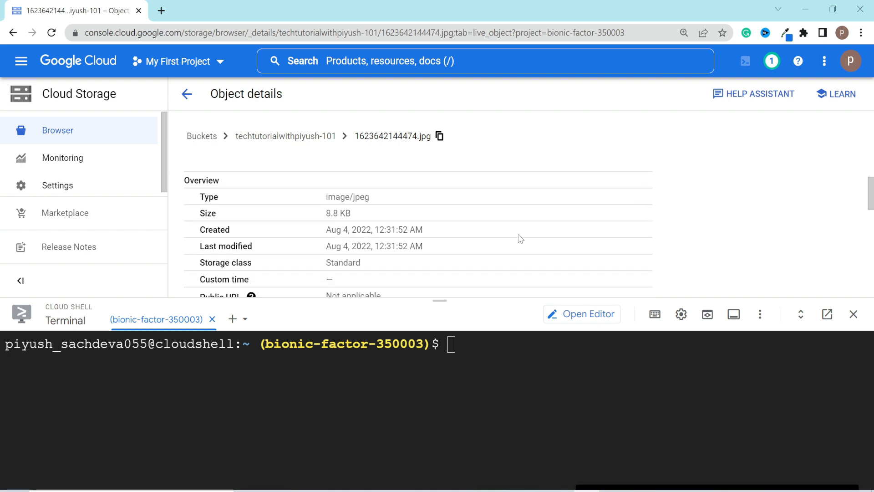
scroll(519, 238, down, 1)
drag(326, 216, 466, 213)
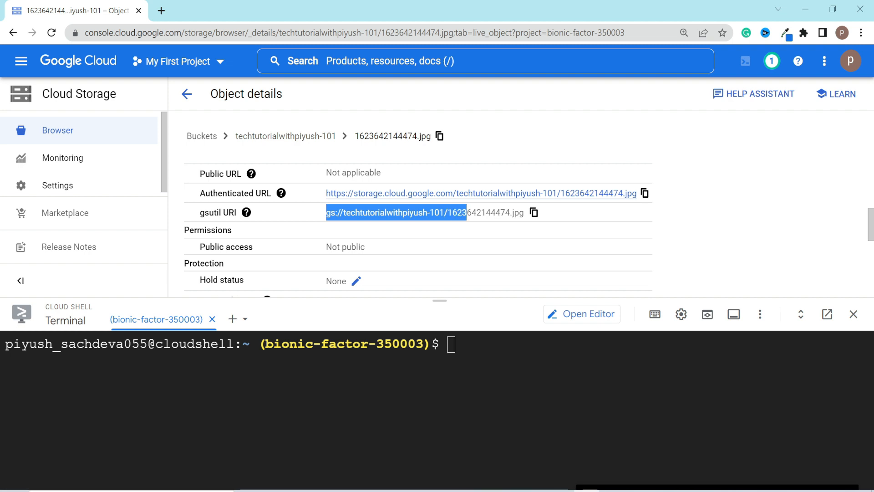
click(533, 213)
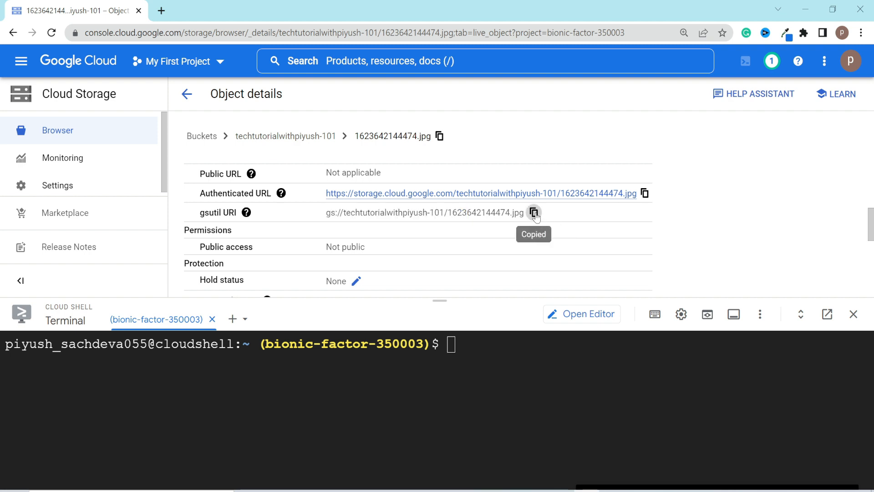
- Copy 1623642144474.jpg from the bucket to the current Cloud Shell directory with gsutil cp and its URI, authorizing the API call
click(389, 374)
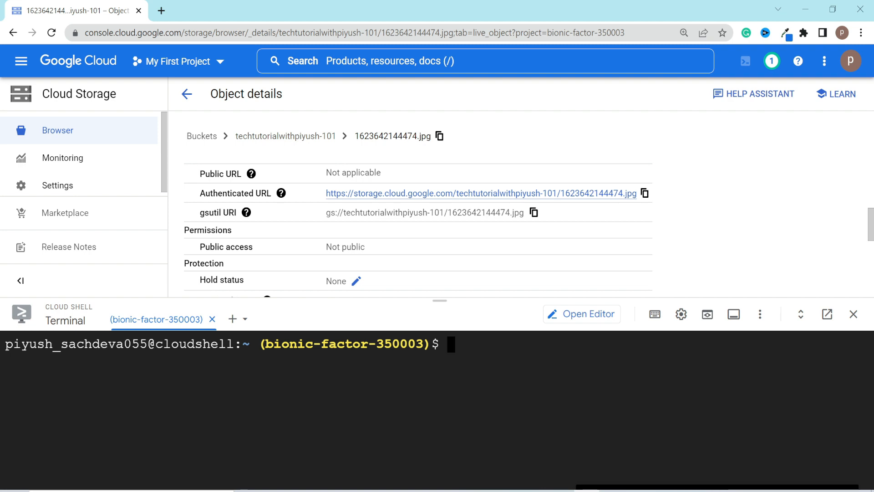
text(gsutil )
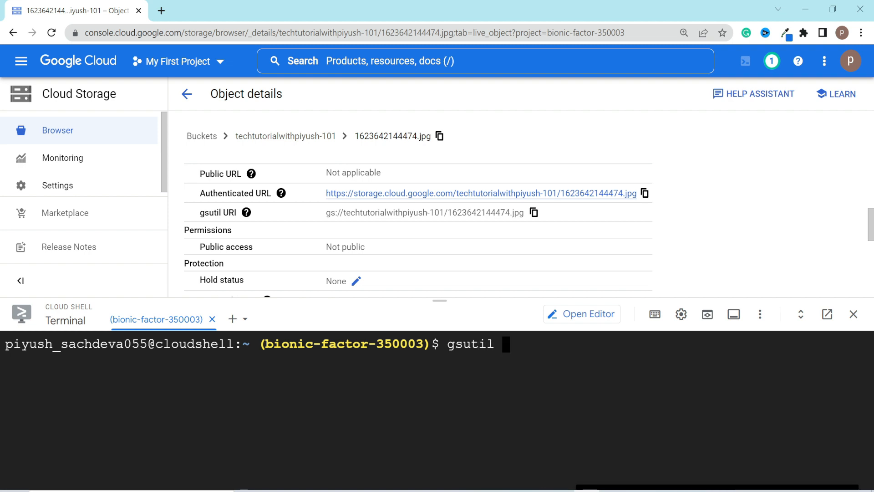
text(cp)
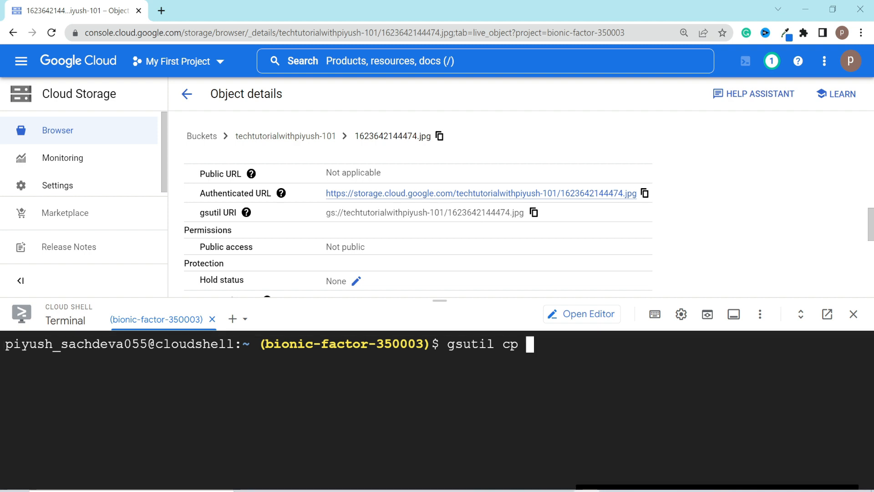
key(ctrl+v)
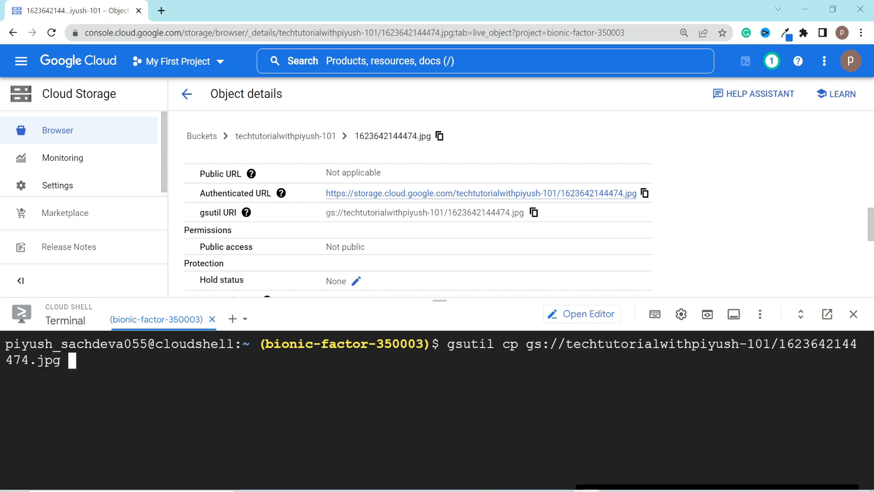
text(.)
key(Return)
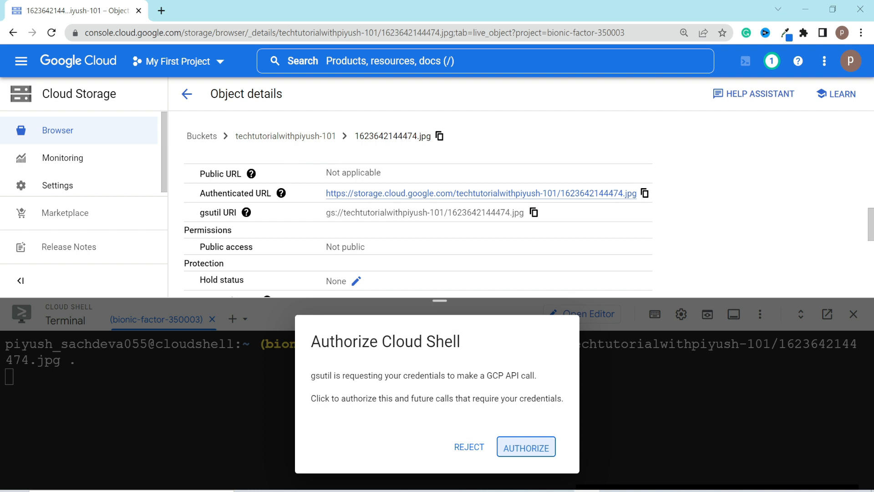
click(528, 448)
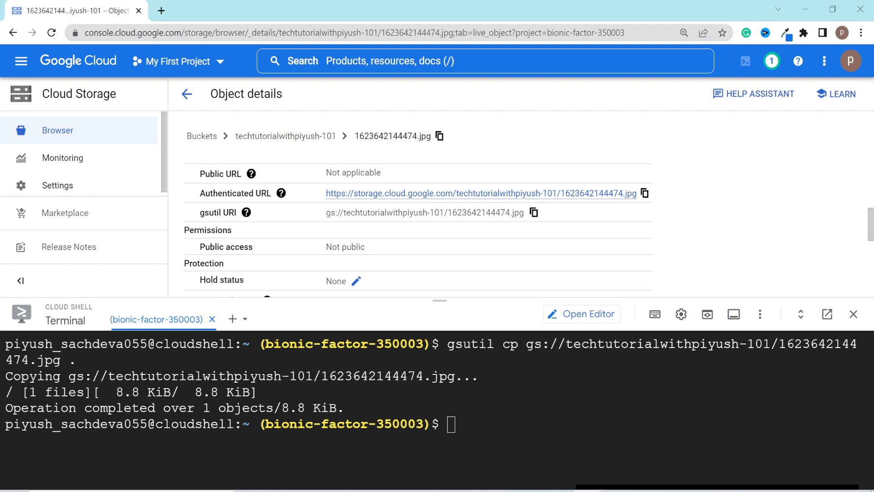
- List the Cloud Shell directory's files with ls to check for the copied image, and clear the terminal
click(451, 424)
text(ls)
key(Return)
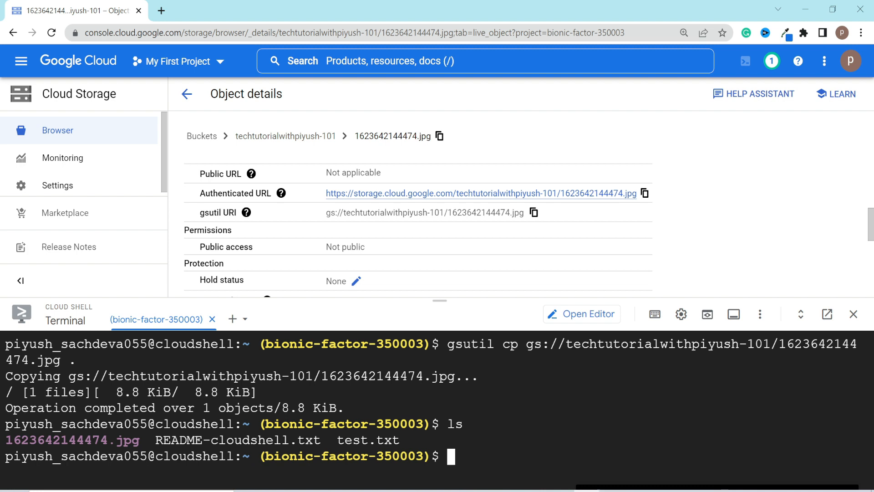
double_click(72, 440)
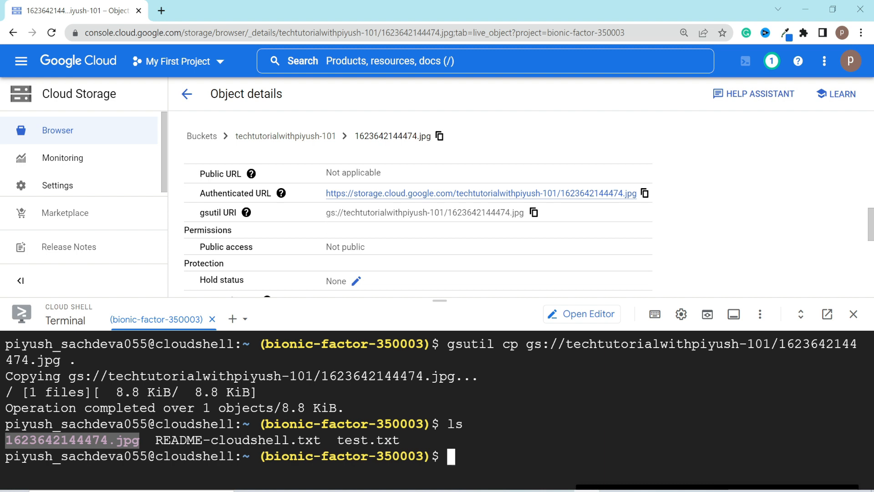
click(400, 339)
text(cl)
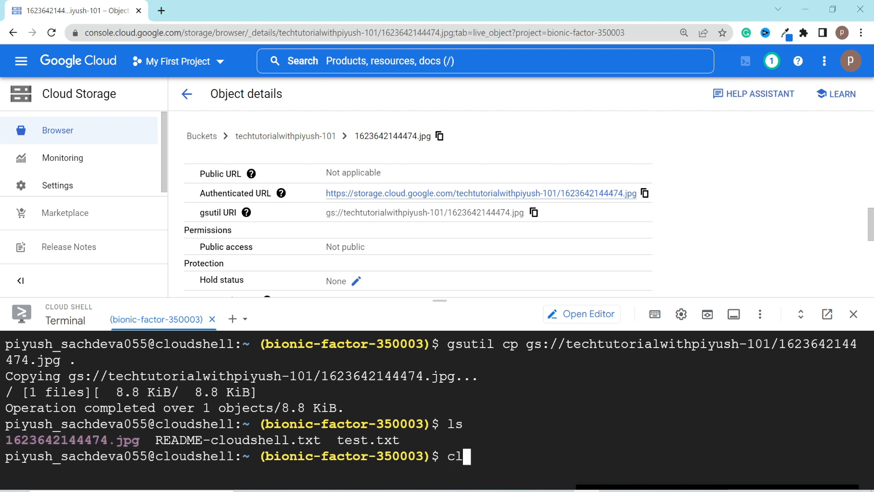
text(ear)
key(Return)
- Compose the command gsutil test.txt followed by the bucket's gs:// path, taken from the gsutil URI without the object name
text(g)
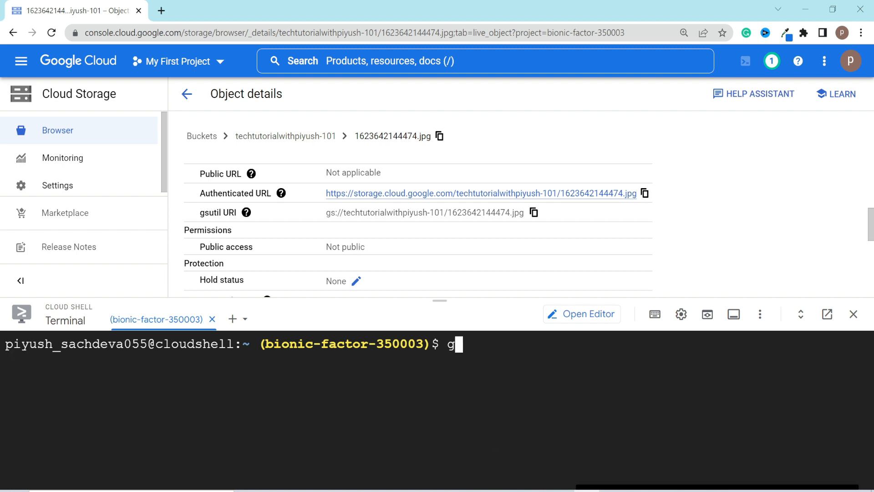
text(sutil test.txt)
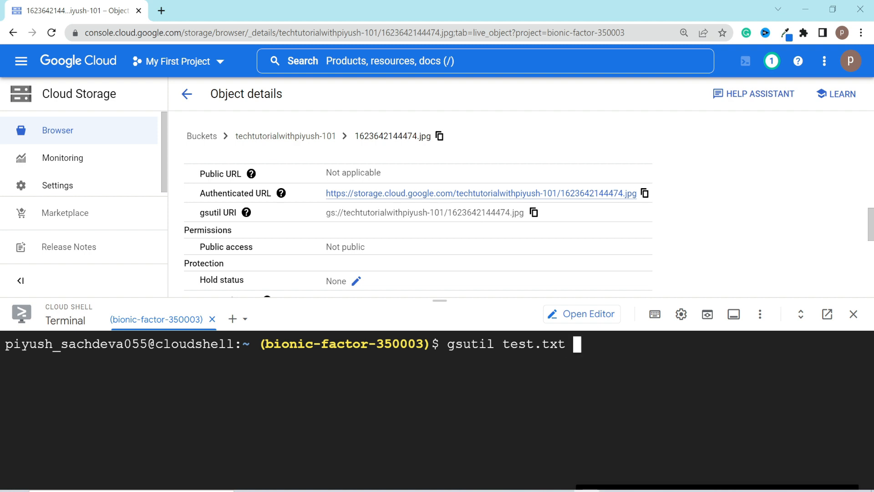
drag(325, 213, 444, 210)
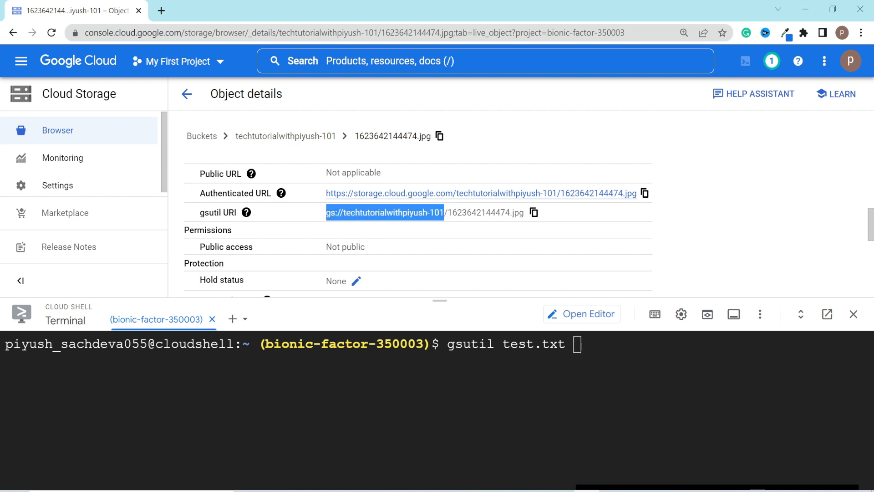
click(505, 364)
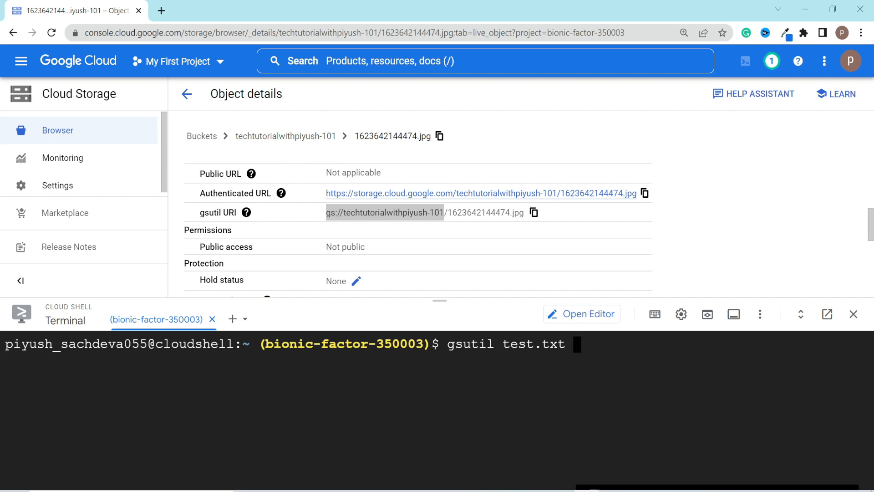
key(ctrl+v)
- Insert the missing cp before test.txt in the gsutil command and run it to upload the file to the bucket
key(Left)
key(Left)
key(Left)
key(Left)
key(Left)
key(Left)
key(Left)
key(Left)
key(Left)
key(Left)
key(Left)
key(Left)
key(Left)
key(Left)
key(Left)
key(Left)
key(Left)
key(Left)
key(Left)
key(Left)
key(Left)
key(Left)
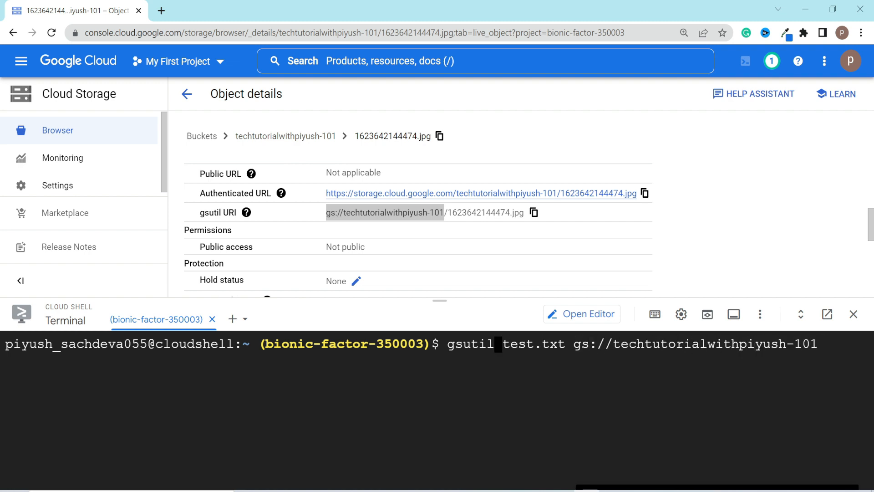
text(cp)
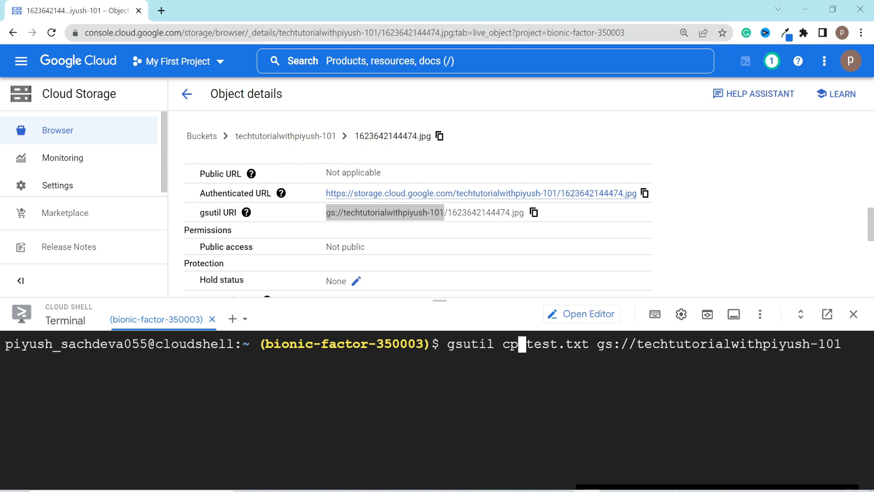
key(Return)
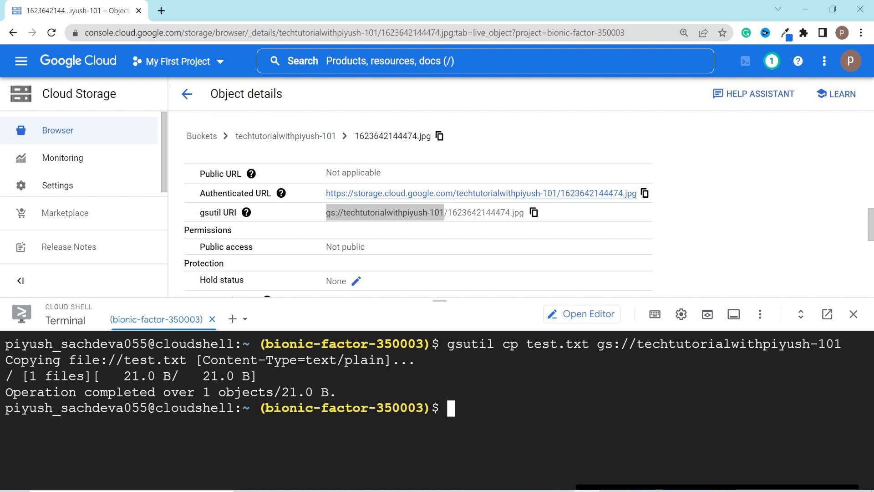
- Return to the bucket's objects list and delete both 1623642144474.jpg and test.txt
click(327, 140)
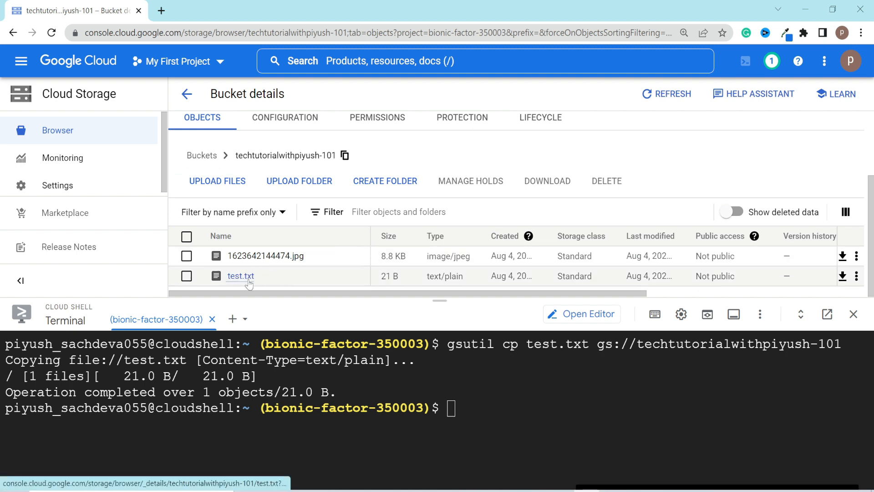
click(187, 237)
click(611, 183)
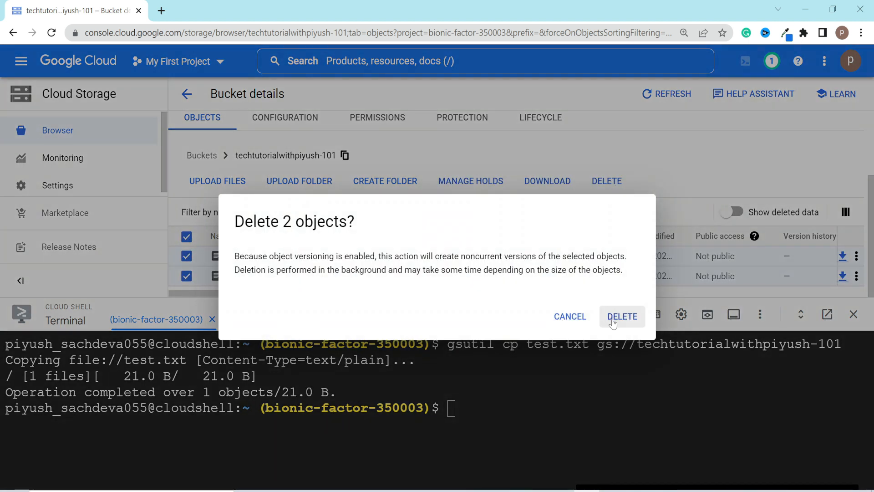
click(613, 319)
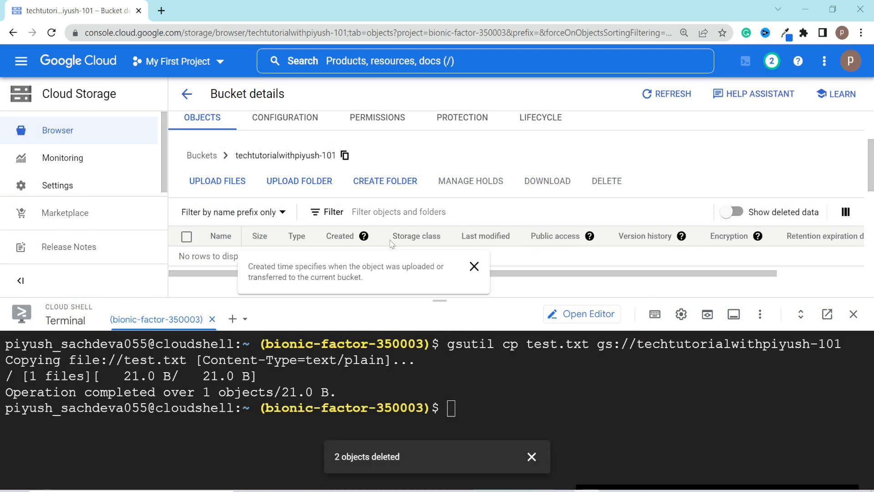
- Reopen the bucket from the buckets list and check its objects list after the deletion
click(287, 159)
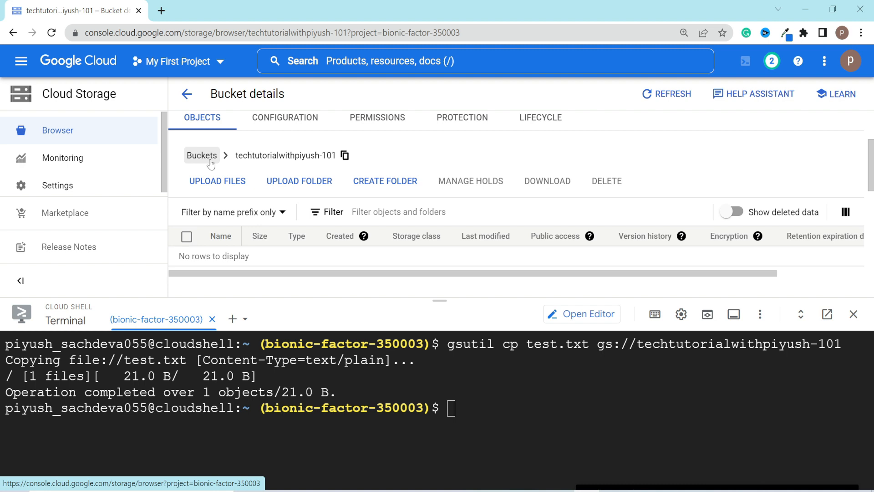
click(210, 161)
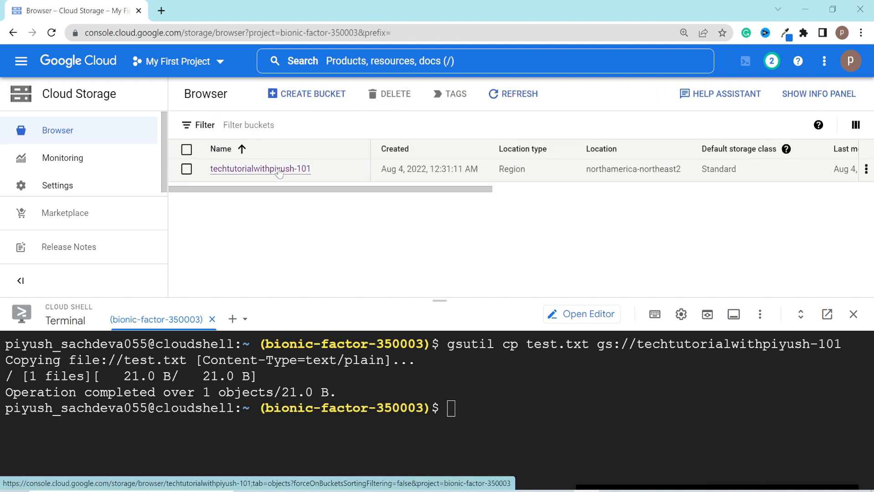
click(279, 169)
scroll(523, 229, down, 3)
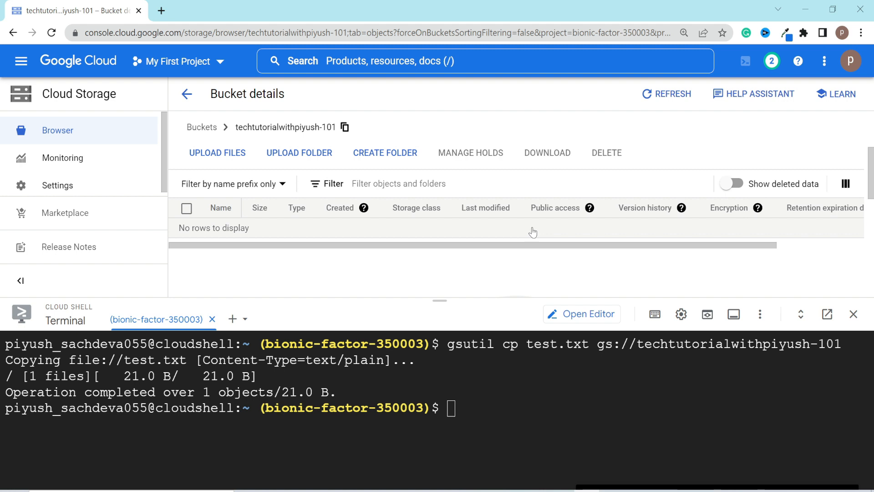
scroll(486, 251, up, 3)
- Go back to the buckets list and permanently delete the bucket, entering DELETE as the confirmation
click(189, 95)
click(186, 169)
click(391, 94)
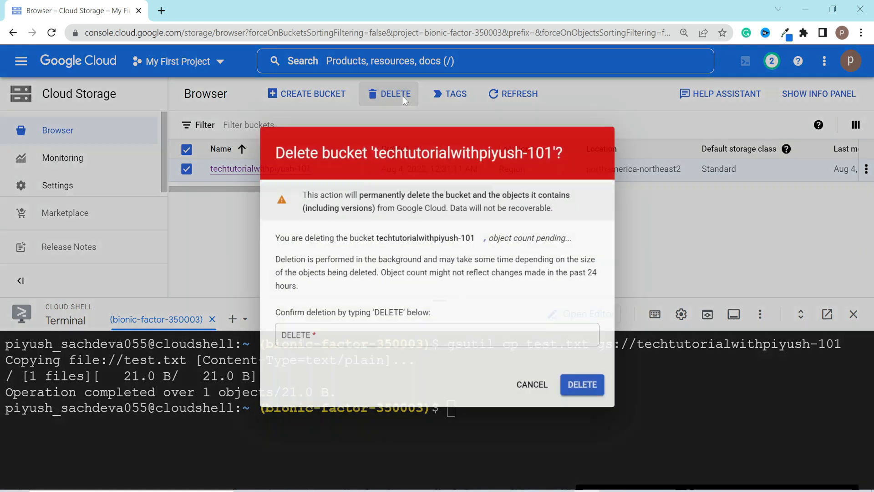
text(DELETE)
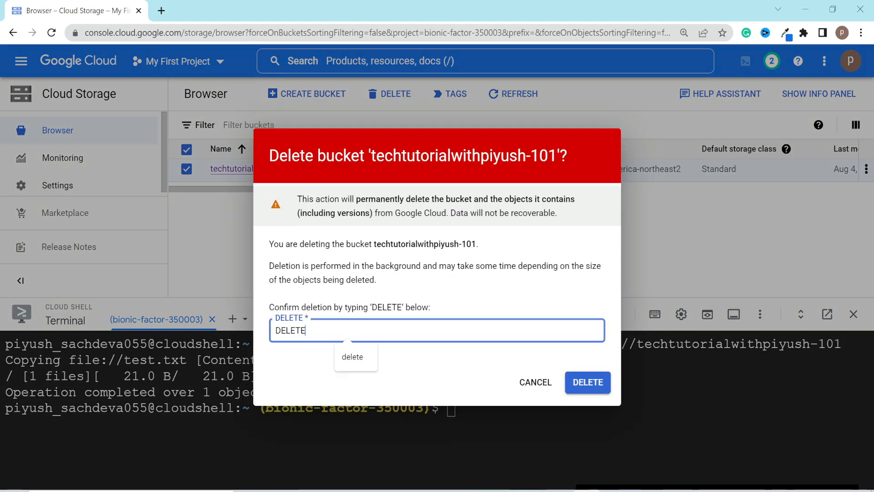
click(300, 365)
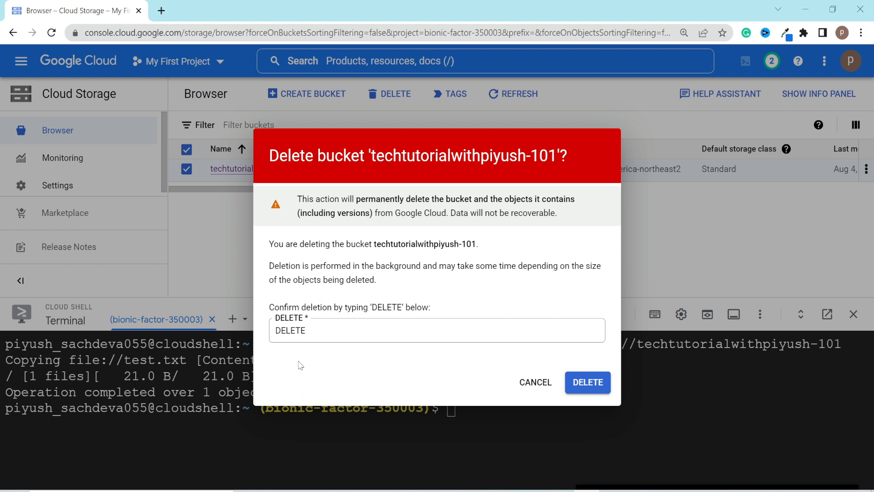
click(588, 383)
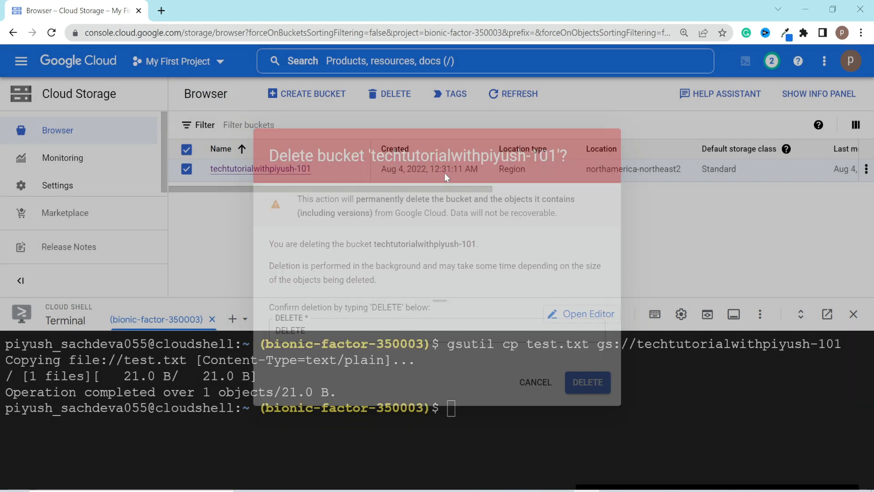